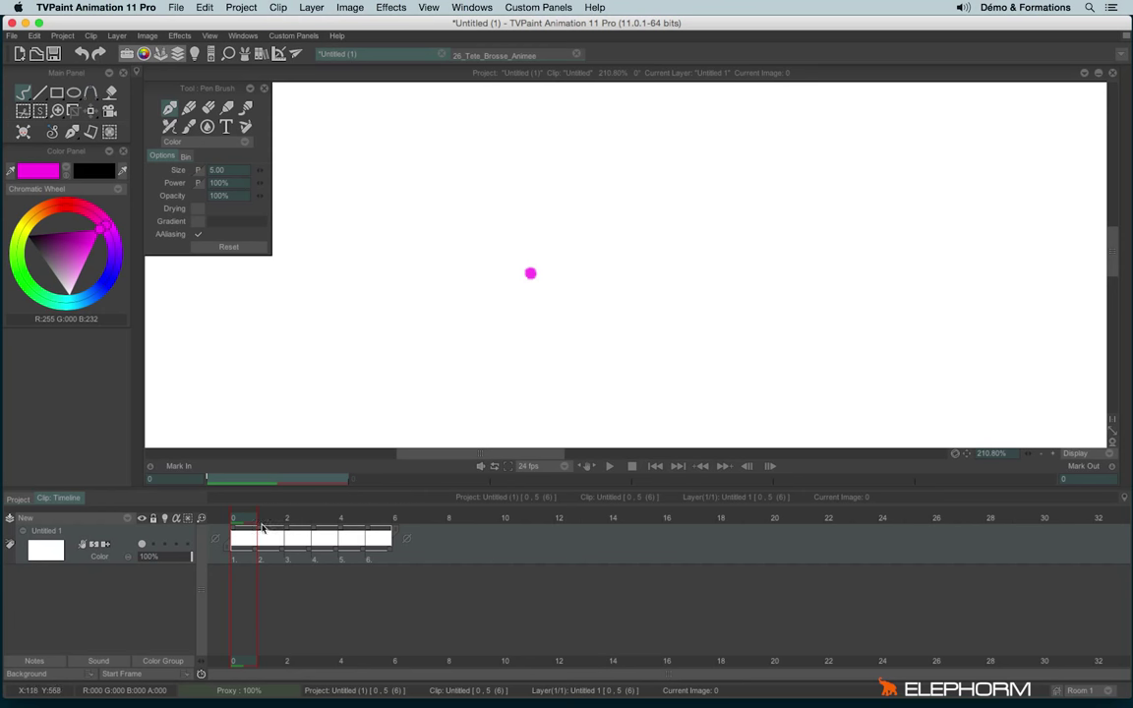
# Select all six scribble images and cut the pink swirl out as an AnimBrush.
pyautogui.moveTo(248, 520)
pyautogui.mouseDown()
pyautogui.moveTo(388, 515)
pyautogui.moveTo(250, 514)
pyautogui.mouseUp()
pyautogui.moveTo(242, 562); pyautogui.dragTo(379, 558)
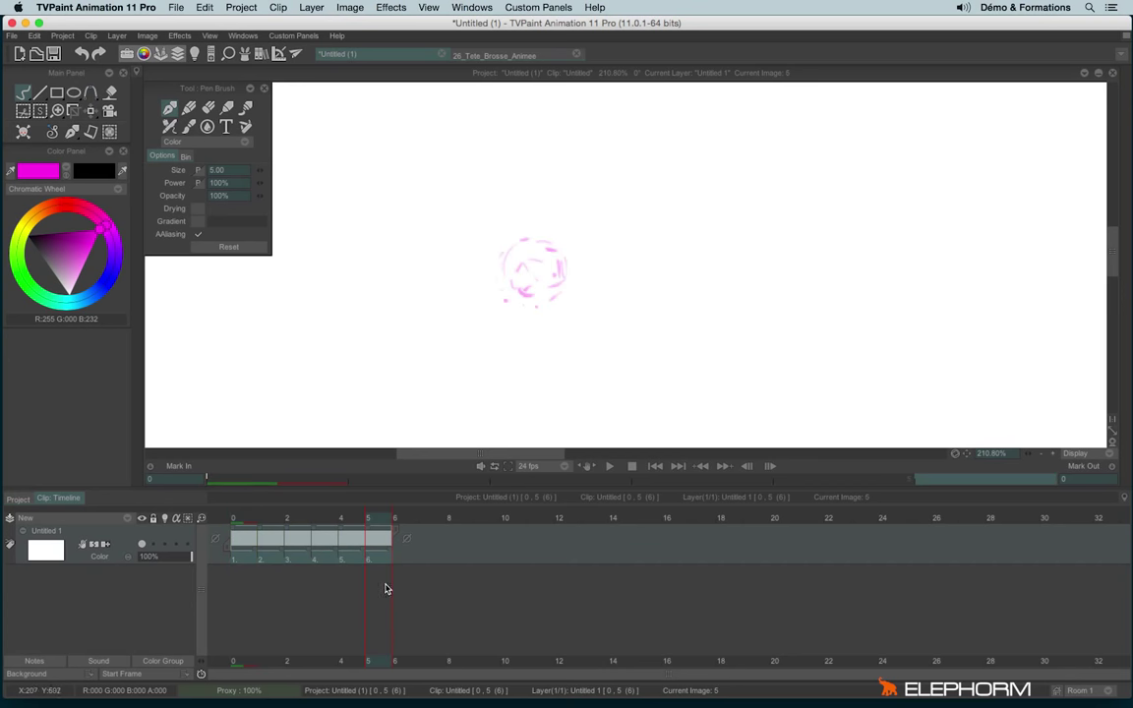
pyautogui.click(23, 110)
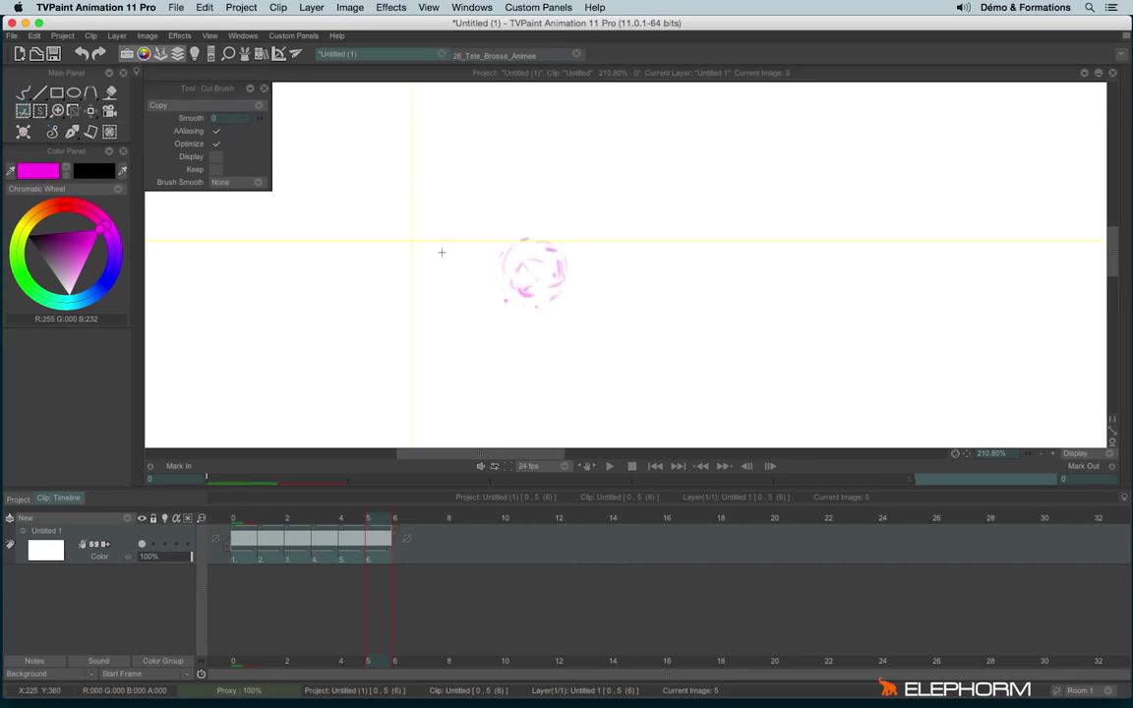
pyautogui.moveTo(468, 219); pyautogui.dragTo(594, 326)
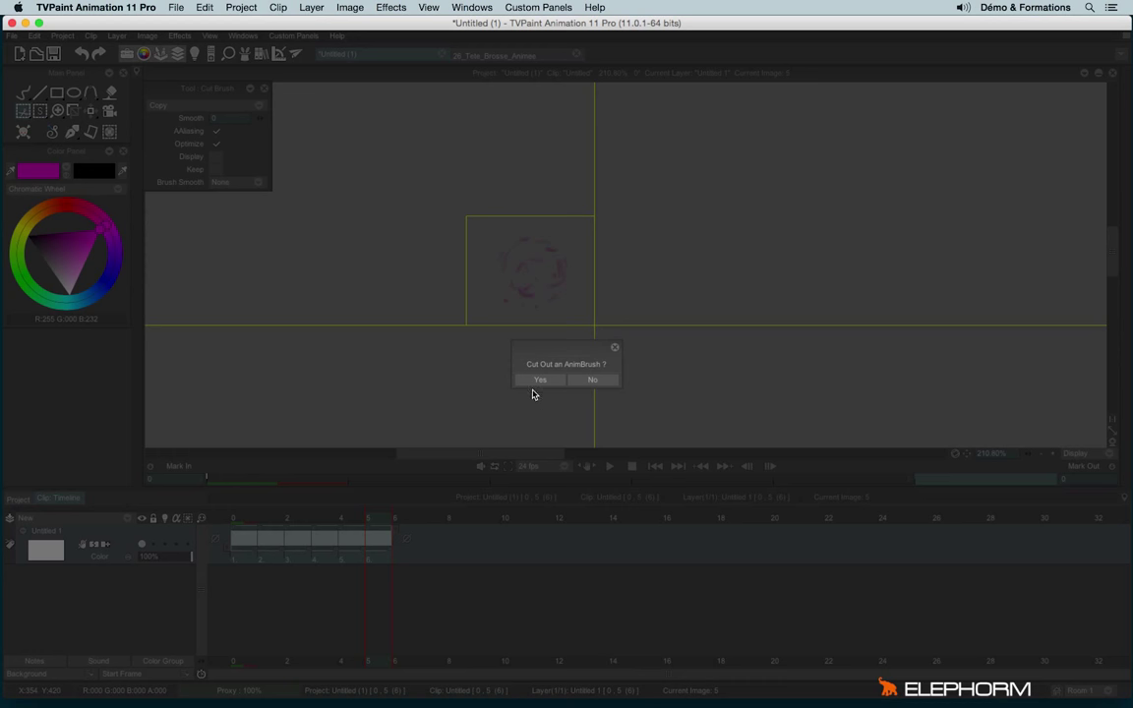
pyautogui.click(531, 382)
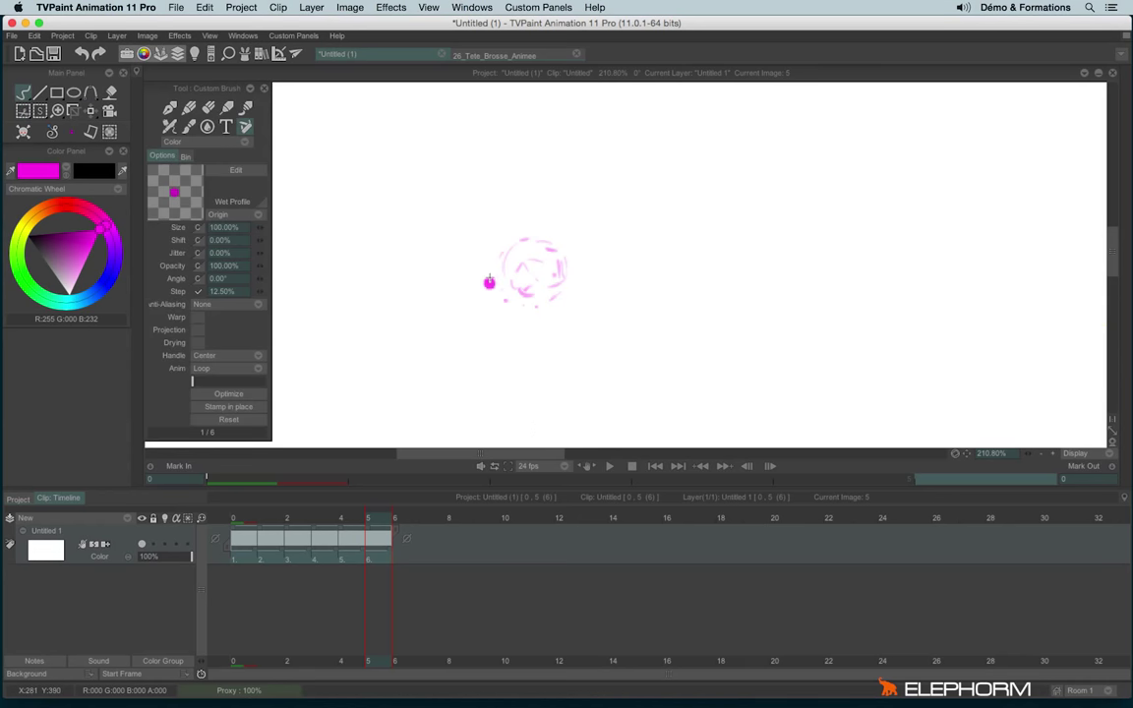
# At 67% zoom, paint a curved stroke and scrub the brush back to its first frame.
pyautogui.scroll(-5, 673, 208)
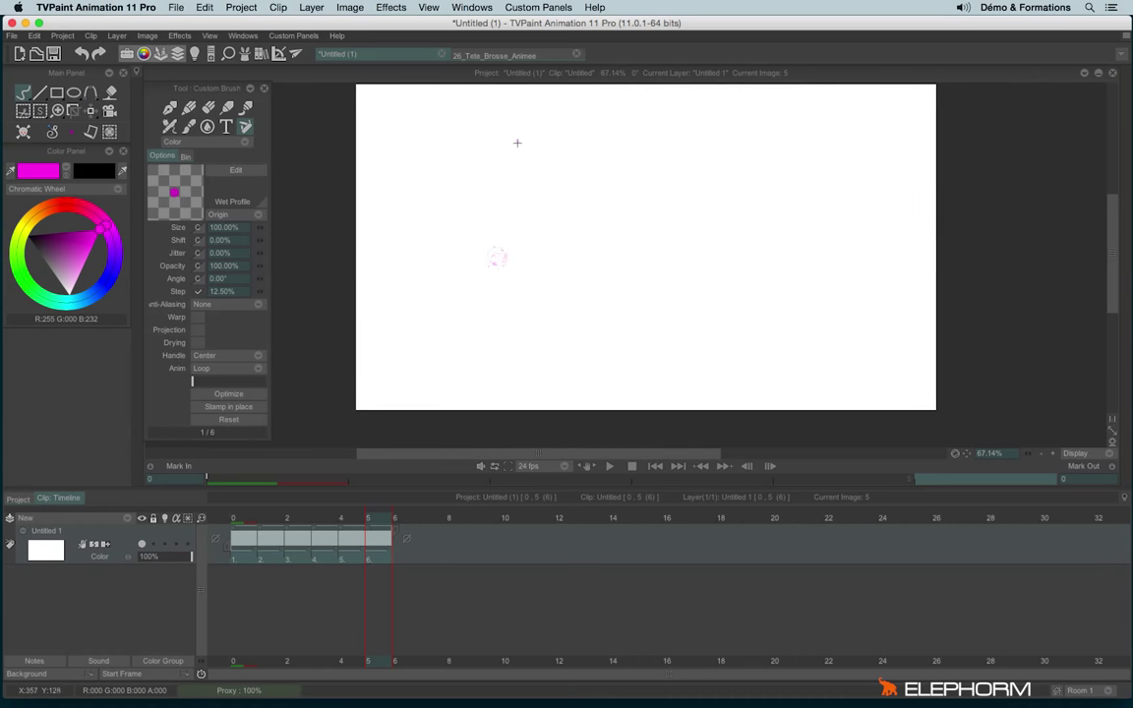
pyautogui.moveTo(518, 144)
pyautogui.mouseDown()
pyautogui.moveTo(596, 195)
pyautogui.moveTo(615, 294)
pyautogui.moveTo(642, 319)
pyautogui.moveTo(675, 316)
pyautogui.moveTo(725, 294)
pyautogui.moveTo(776, 205)
pyautogui.moveTo(768, 157)
pyautogui.moveTo(723, 130)
pyautogui.moveTo(674, 144)
pyautogui.moveTo(661, 213)
pyautogui.moveTo(714, 240)
pyautogui.moveTo(782, 244)
pyautogui.moveTo(825, 276)
pyautogui.moveTo(831, 325)
pyautogui.moveTo(738, 372)
pyautogui.moveTo(689, 370)
pyautogui.moveTo(516, 294)
pyautogui.moveTo(462, 341)
pyautogui.moveTo(495, 391)
pyautogui.moveTo(549, 378)
pyautogui.moveTo(561, 302)
pyautogui.moveTo(543, 237)
pyautogui.moveTo(507, 190)
pyautogui.moveTo(436, 190)
pyautogui.mouseUp()
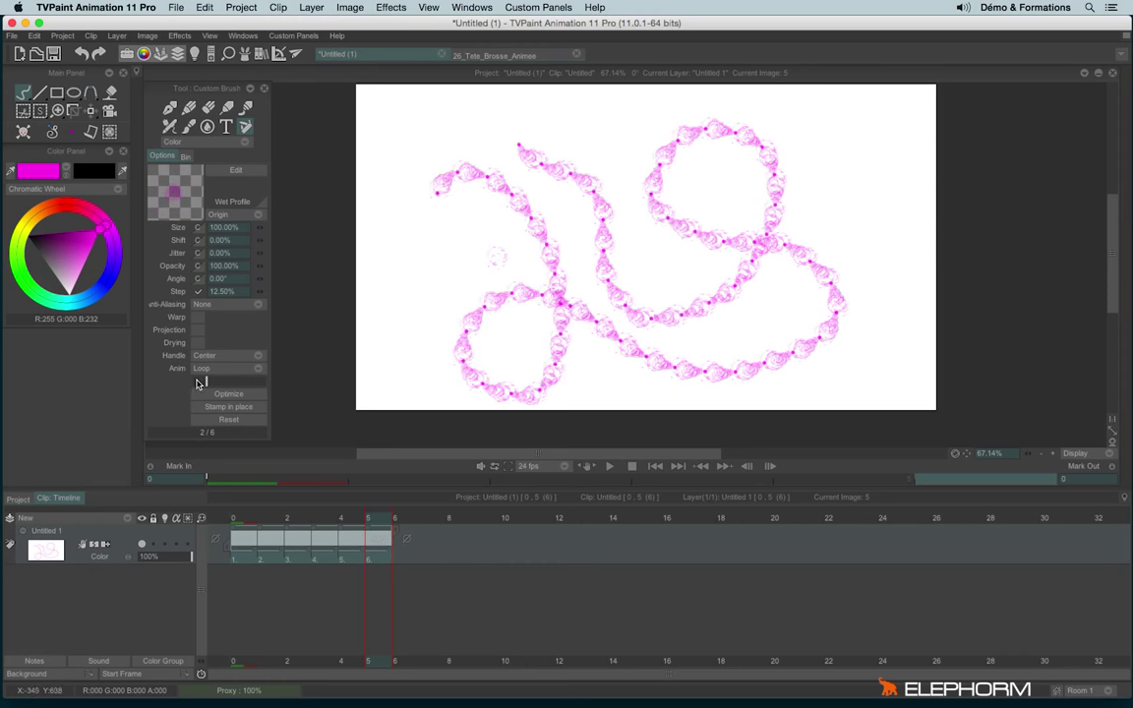
pyautogui.moveTo(203, 382)
pyautogui.mouseDown()
pyautogui.moveTo(254, 382)
pyautogui.moveTo(239, 380)
pyautogui.mouseUp()
pyautogui.click(193, 382)
# Try the pencil, oil and pen tools, then return to the Custom Brush.
pyautogui.click(190, 108)
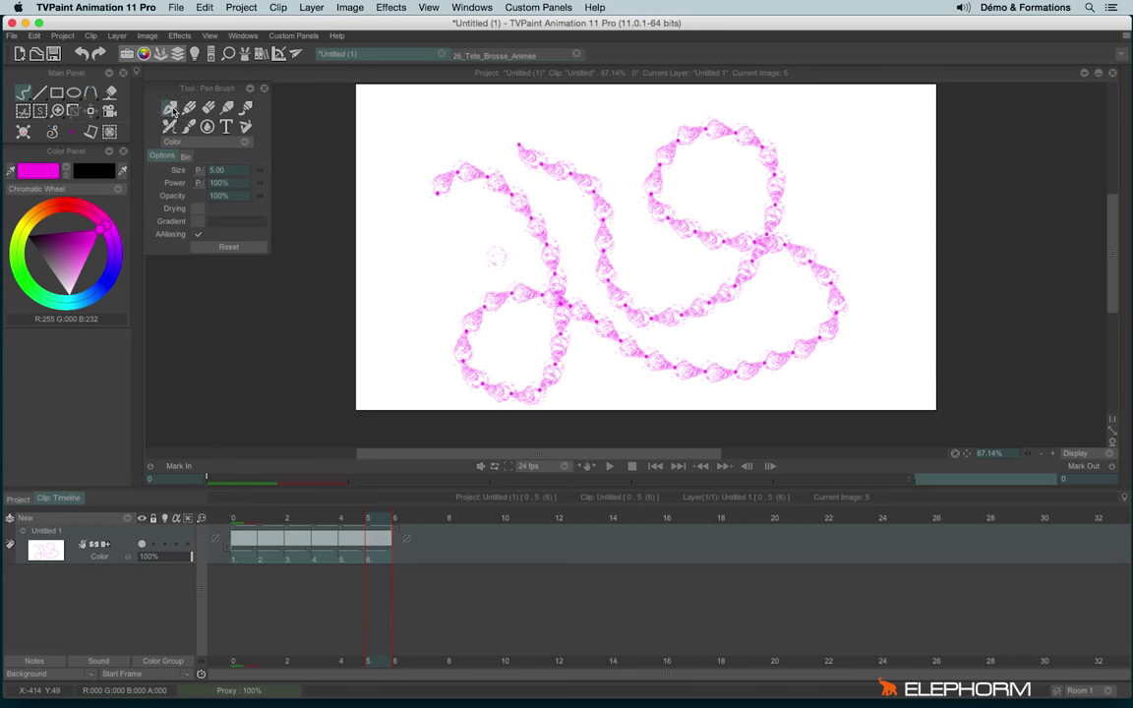
pyautogui.click(245, 107)
pyautogui.click(169, 107)
pyautogui.click(245, 127)
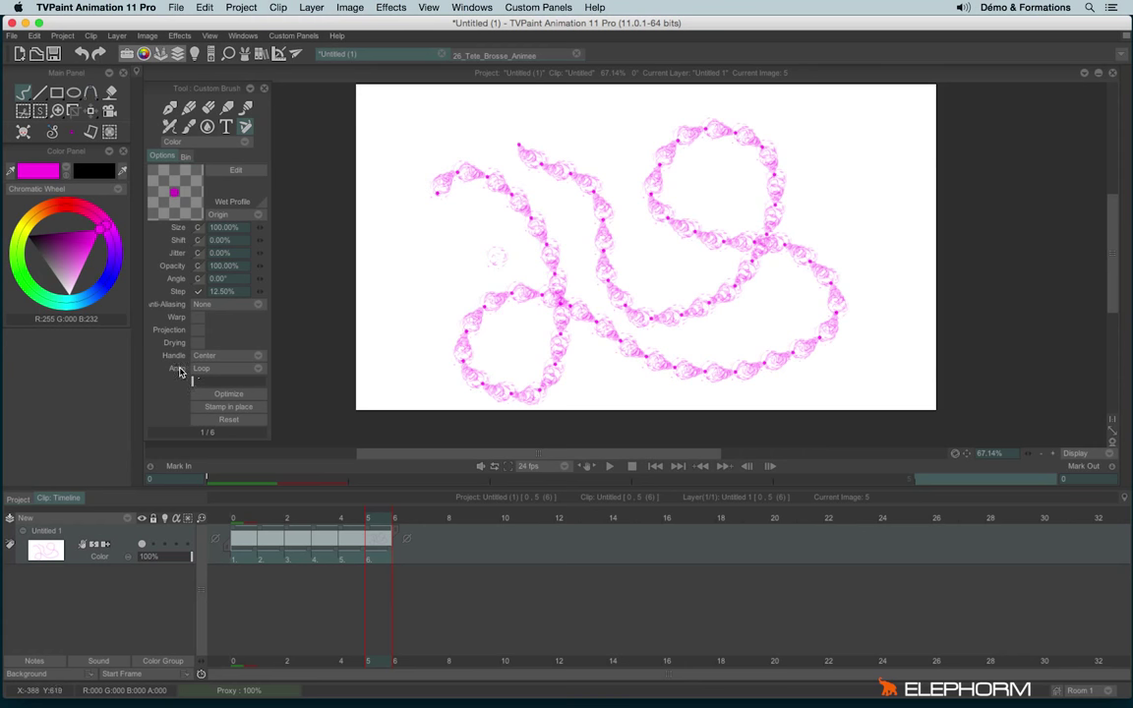
# Clear the layer, paint a wavy stroke, then paint another with Anim set to Pressure.
pyautogui.press('BackSpace')
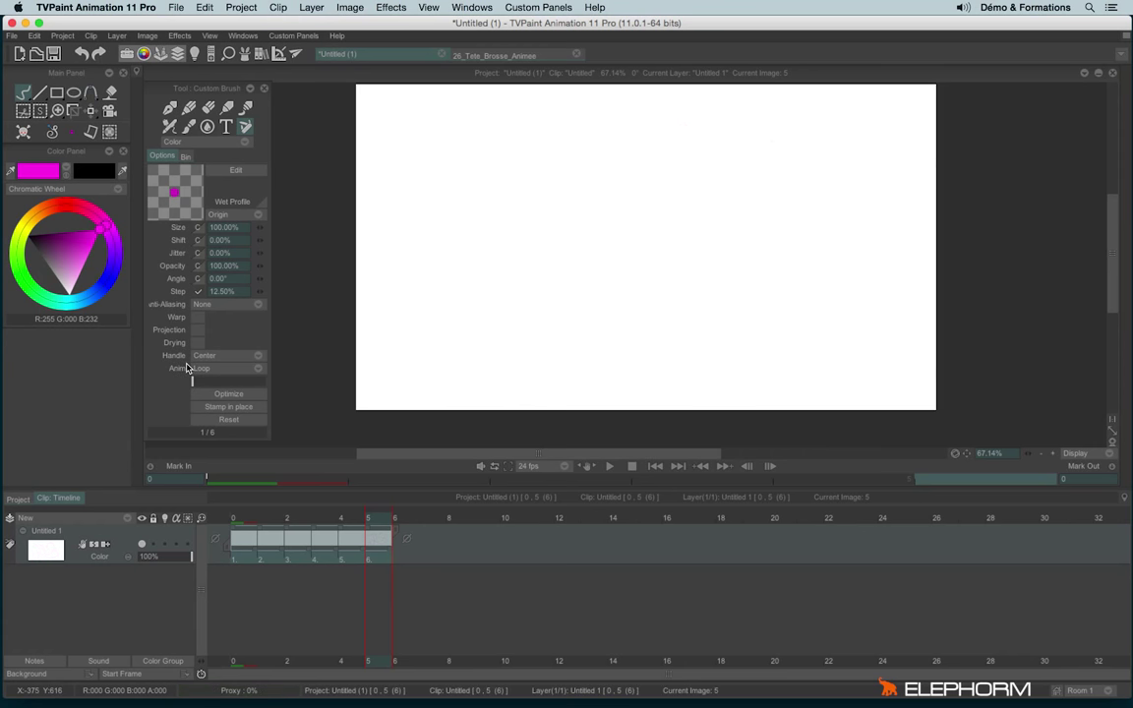
pyautogui.moveTo(390, 110)
pyautogui.mouseDown()
pyautogui.moveTo(386, 152)
pyautogui.moveTo(416, 206)
pyautogui.moveTo(383, 295)
pyautogui.moveTo(418, 363)
pyautogui.moveTo(407, 411)
pyautogui.mouseUp()
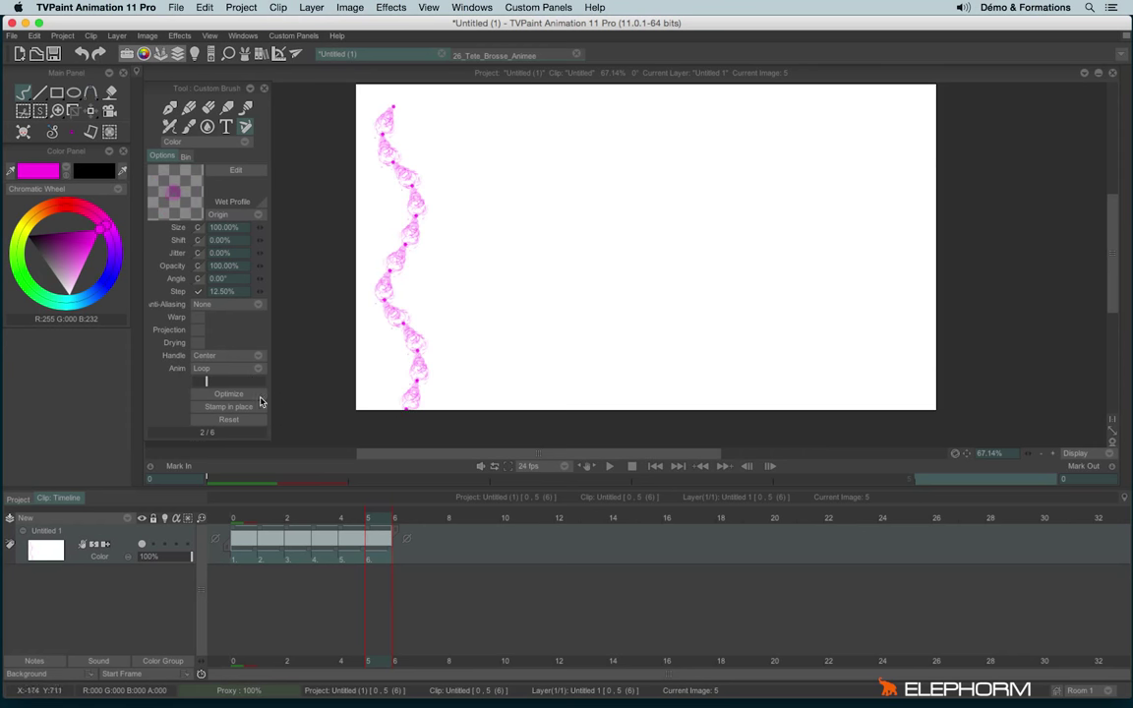
pyautogui.click(215, 373)
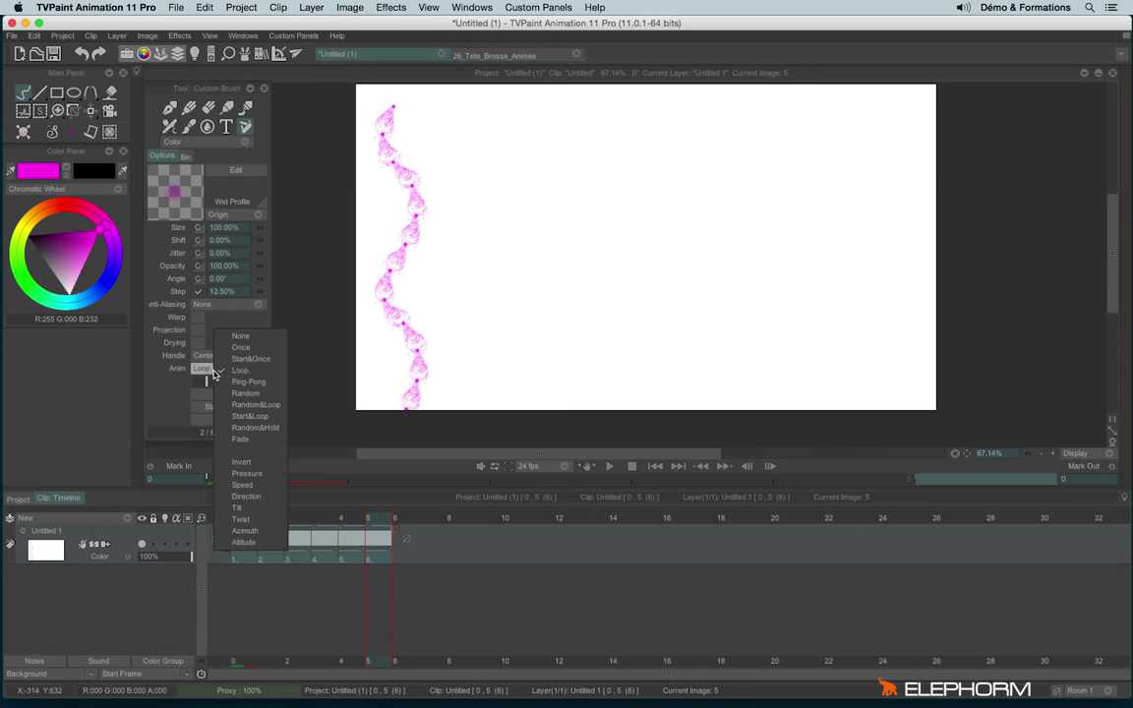
pyautogui.click(246, 475)
pyautogui.moveTo(445, 107)
pyautogui.mouseDown()
pyautogui.moveTo(472, 175)
pyautogui.moveTo(444, 296)
pyautogui.moveTo(499, 358)
pyautogui.moveTo(468, 389)
pyautogui.mouseUp()
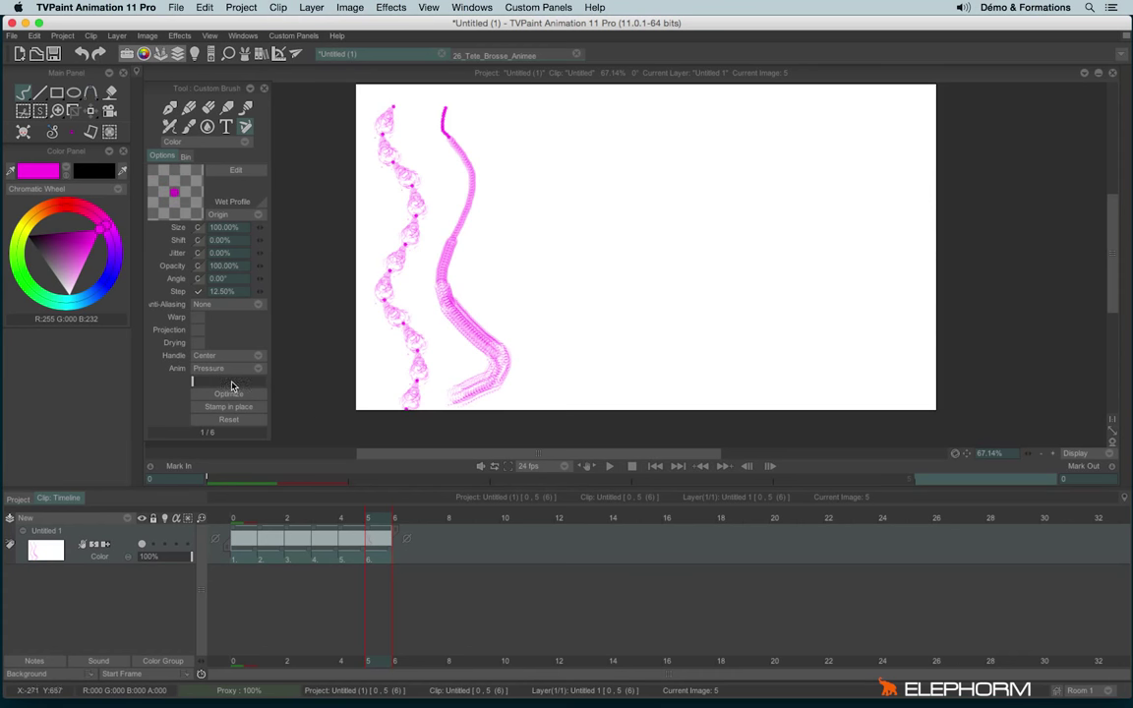
pyautogui.moveTo(233, 384)
pyautogui.mouseDown()
pyautogui.moveTo(264, 383)
pyautogui.moveTo(192, 383)
pyautogui.mouseUp()
# Set Anim to Random and paint a vertical test stroke.
pyautogui.click(224, 370)
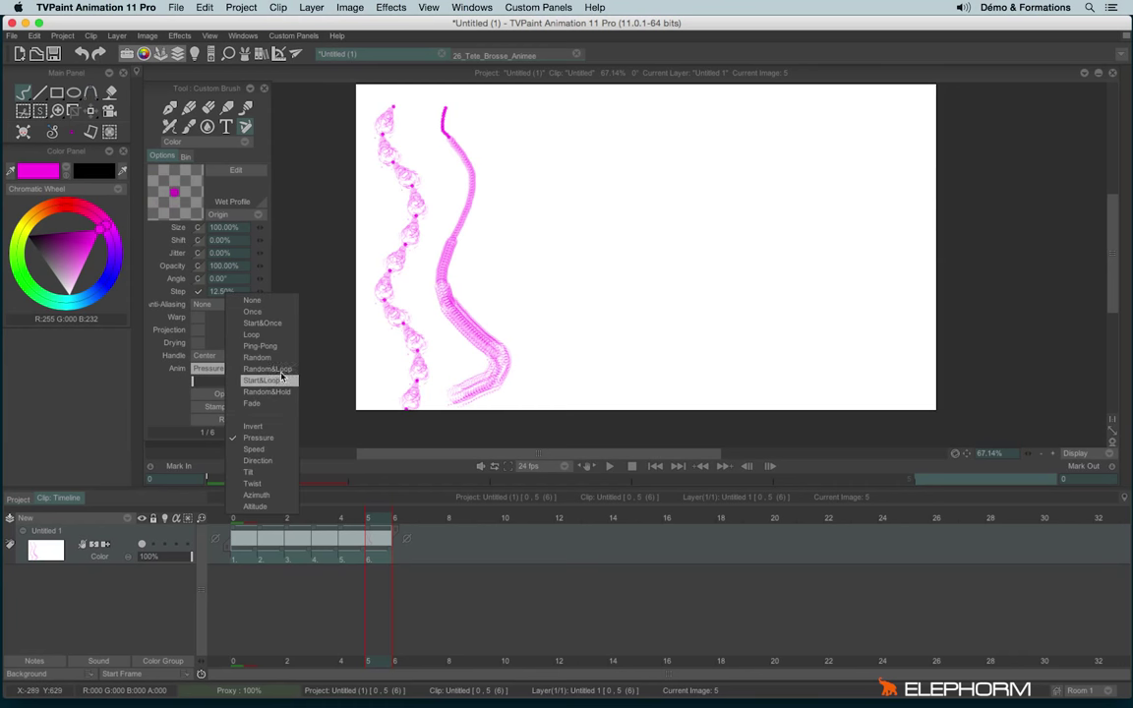
pyautogui.click(254, 328)
pyautogui.moveTo(497, 104)
pyautogui.mouseDown()
pyautogui.moveTo(513, 167)
pyautogui.moveTo(494, 215)
pyautogui.moveTo(497, 255)
pyautogui.moveTo(538, 267)
pyautogui.moveTo(536, 325)
pyautogui.moveTo(566, 353)
pyautogui.moveTo(531, 399)
pyautogui.mouseUp()
# Set Anim to Speed, paint sweeping looping strokes, then clear the layer.
pyautogui.click(234, 368)
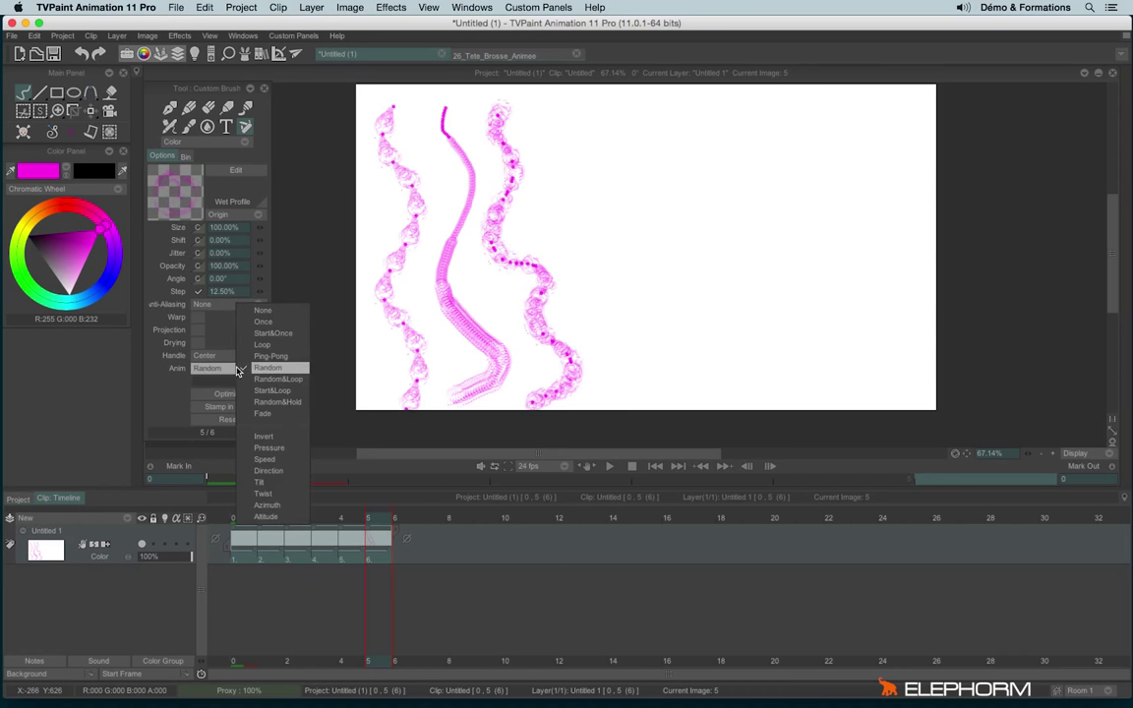
pyautogui.click(292, 461)
pyautogui.moveTo(549, 107)
pyautogui.mouseDown()
pyautogui.moveTo(569, 144)
pyautogui.moveTo(812, 300)
pyautogui.mouseUp()
pyautogui.moveTo(871, 333)
pyautogui.mouseDown()
pyautogui.moveTo(662, 286)
pyautogui.moveTo(704, 339)
pyautogui.moveTo(733, 285)
pyautogui.moveTo(994, 262)
pyautogui.moveTo(611, 357)
pyautogui.mouseUp()
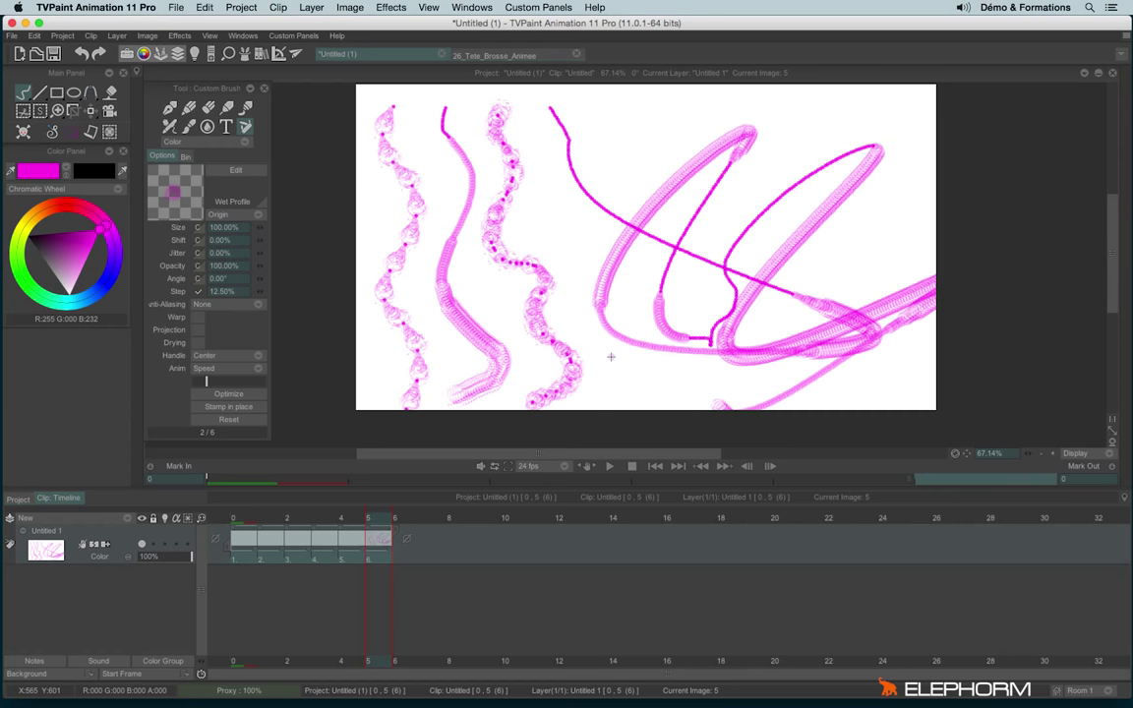
pyautogui.press('BackSpace')
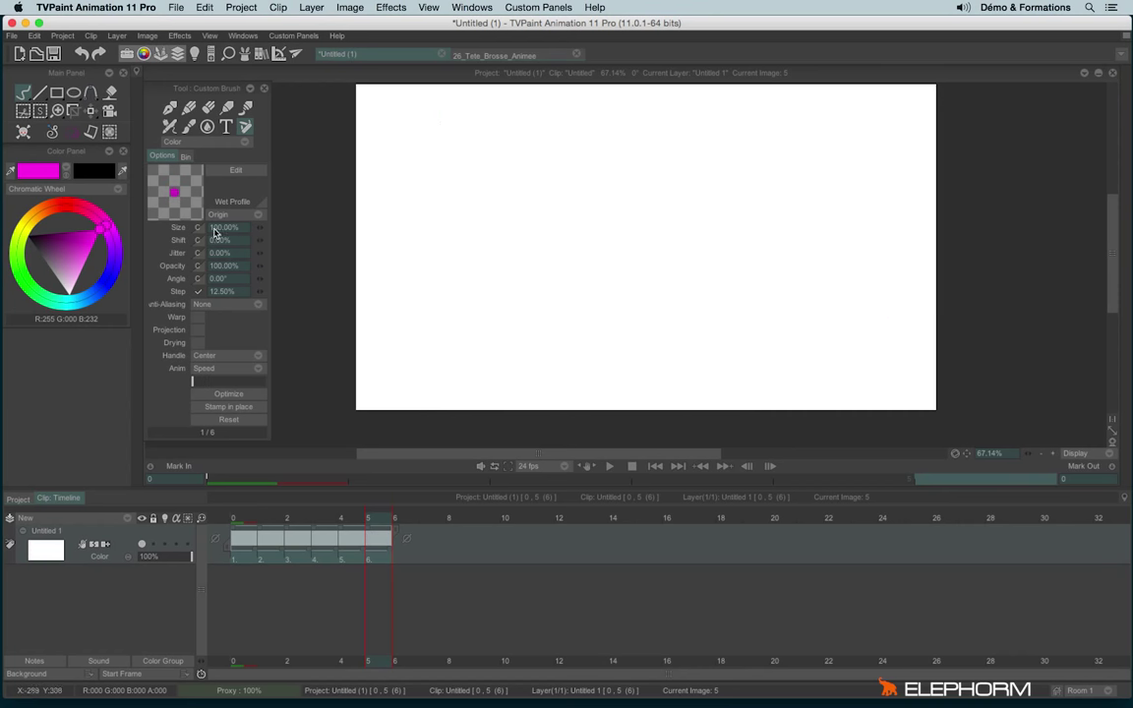
# Set Anim back to Loop and paint a wavy stroke down the left side.
pyautogui.click(219, 370)
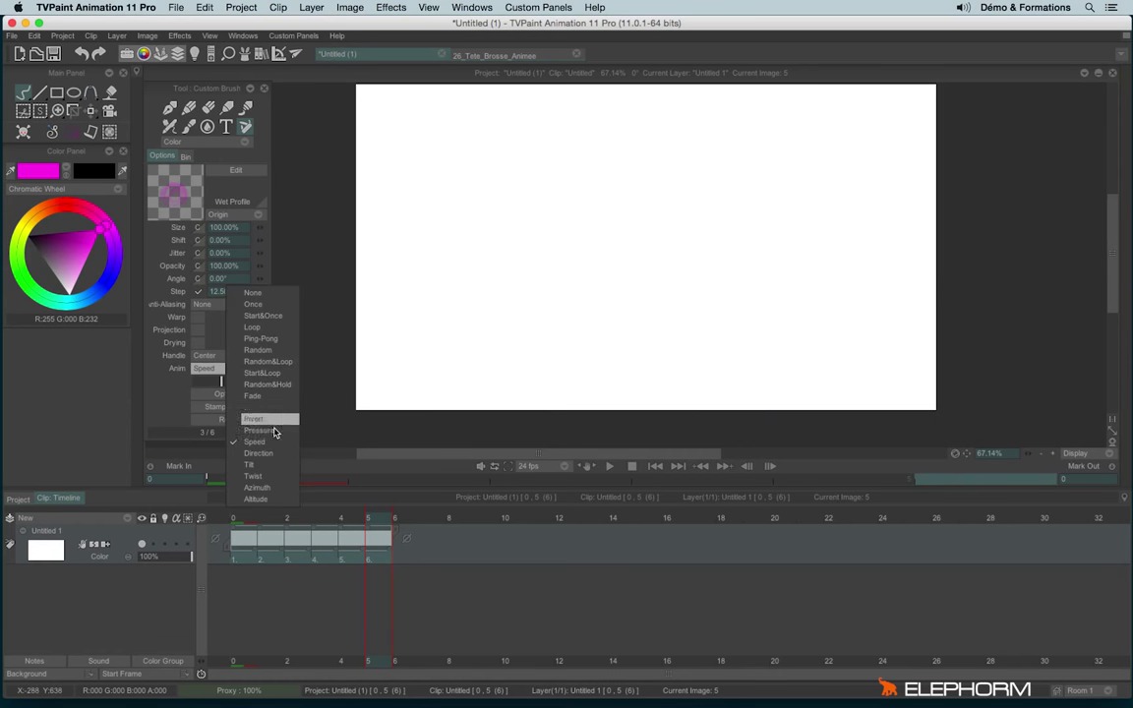
pyautogui.click(253, 327)
pyautogui.moveTo(392, 104)
pyautogui.mouseDown()
pyautogui.moveTo(387, 158)
pyautogui.moveTo(413, 235)
pyautogui.moveTo(399, 376)
pyautogui.mouseUp()
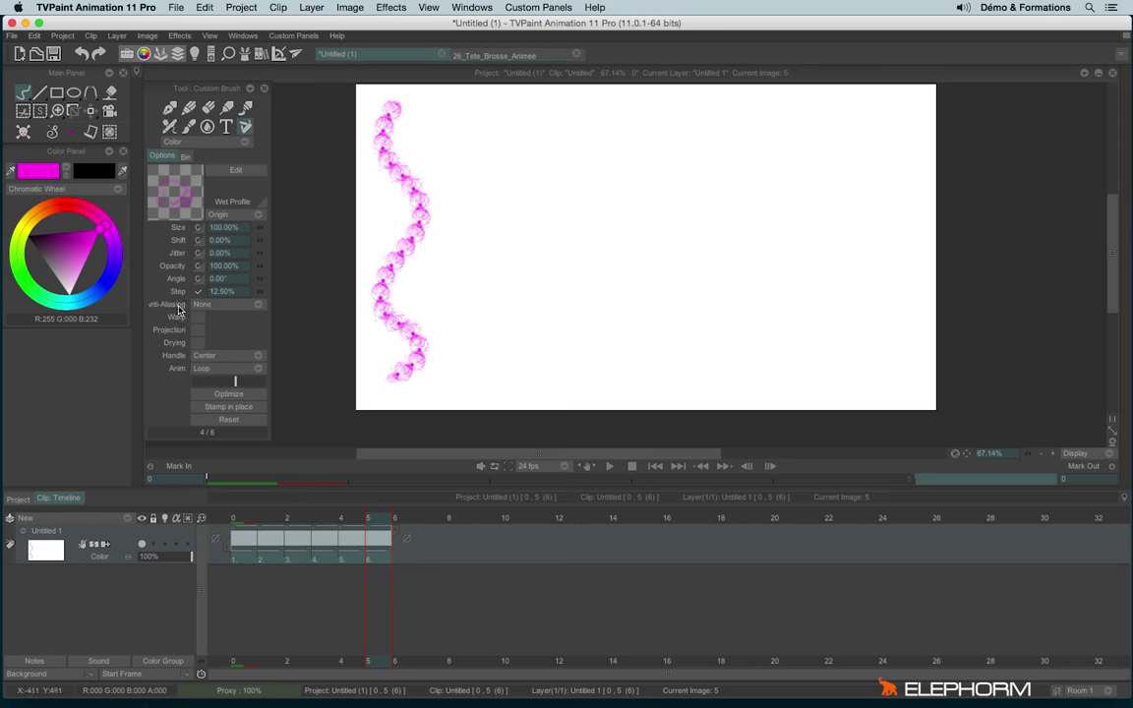
# Make size pressure-driven, test jitter strokes, undo one, and settle on 83% jitter, 26% opacity.
pyautogui.click(198, 230)
pyautogui.click(246, 360)
pyautogui.moveTo(262, 256); pyautogui.dragTo(309, 241)
pyautogui.moveTo(442, 102)
pyautogui.mouseDown()
pyautogui.moveTo(476, 191)
pyautogui.moveTo(478, 243)
pyautogui.moveTo(482, 229)
pyautogui.mouseUp()
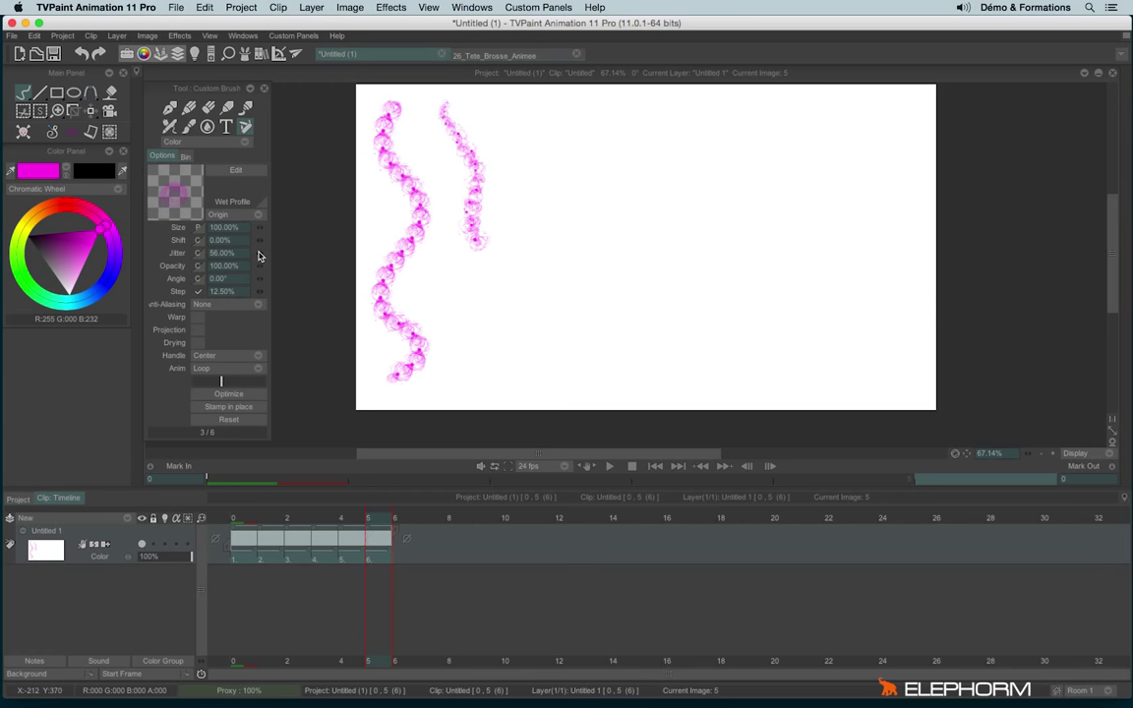
pyautogui.moveTo(304, 258)
pyautogui.mouseDown()
pyautogui.moveTo(338, 197)
pyautogui.moveTo(175, 278)
pyautogui.mouseUp()
pyautogui.moveTo(506, 119)
pyautogui.mouseDown()
pyautogui.moveTo(537, 150)
pyautogui.moveTo(553, 253)
pyautogui.moveTo(540, 306)
pyautogui.mouseUp()
pyautogui.hotkey('ctrl', 'z')
pyautogui.moveTo(224, 253)
pyautogui.mouseDown()
pyautogui.moveTo(207, 253)
pyautogui.moveTo(195, 280)
pyautogui.mouseUp()
# Set brush angle and Anim to Random, then paint a faint stroke.
pyautogui.click(194, 280)
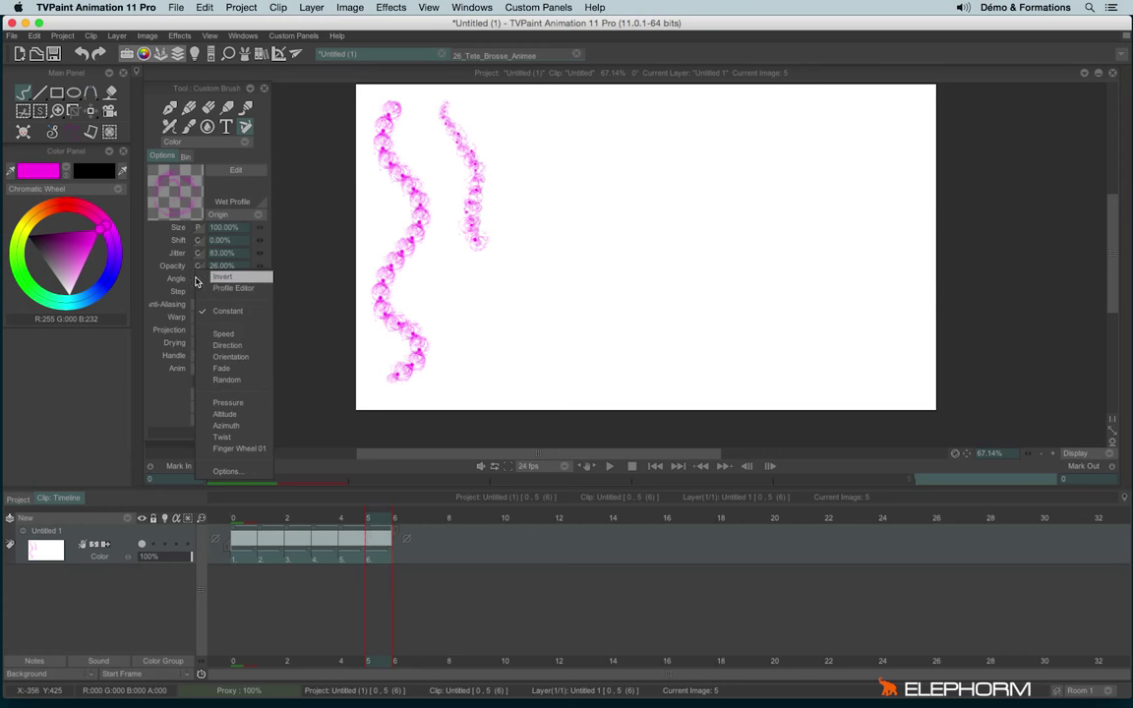
pyautogui.click(224, 381)
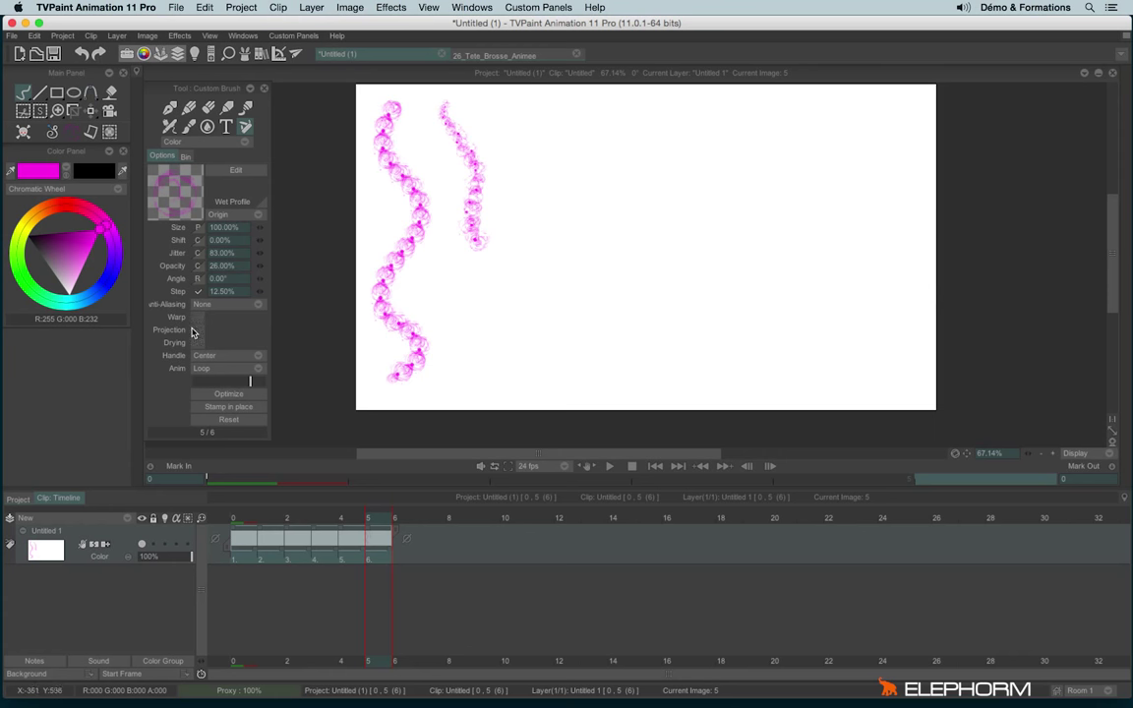
pyautogui.click(207, 372)
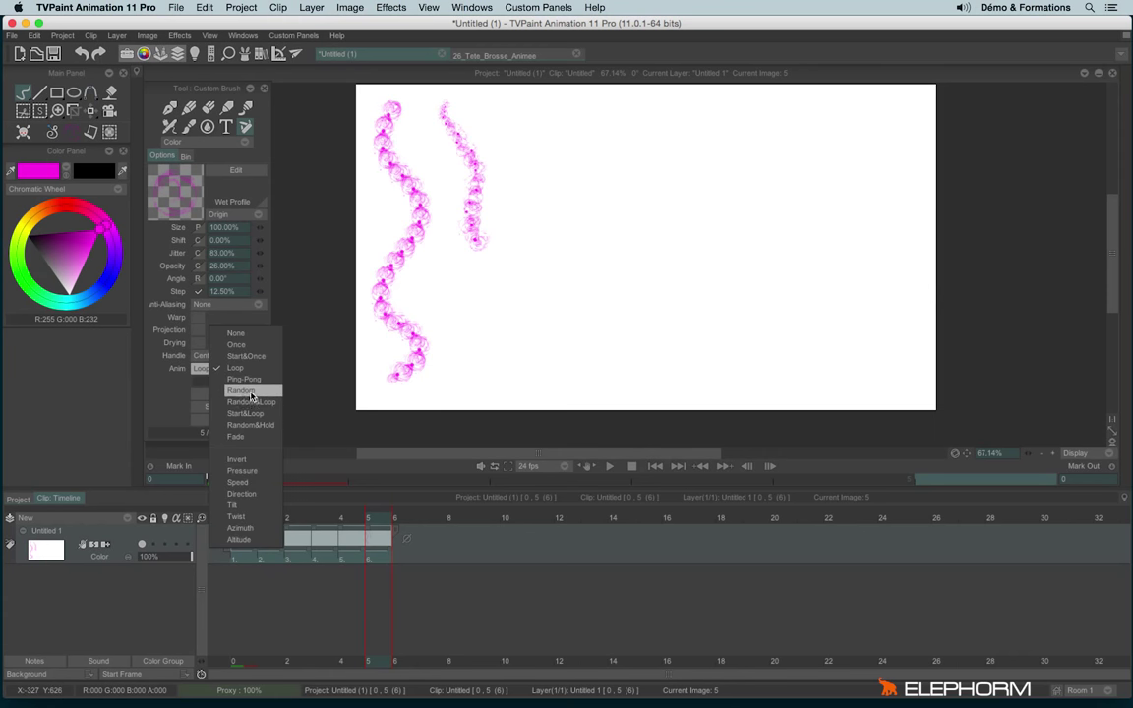
pyautogui.click(224, 359)
pyautogui.moveTo(514, 116)
pyautogui.mouseDown()
pyautogui.moveTo(519, 163)
pyautogui.moveTo(508, 226)
pyautogui.moveTo(528, 189)
pyautogui.moveTo(519, 130)
pyautogui.moveTo(510, 292)
pyautogui.moveTo(530, 179)
pyautogui.moveTo(513, 320)
pyautogui.moveTo(559, 214)
pyautogui.moveTo(521, 256)
pyautogui.mouseUp()
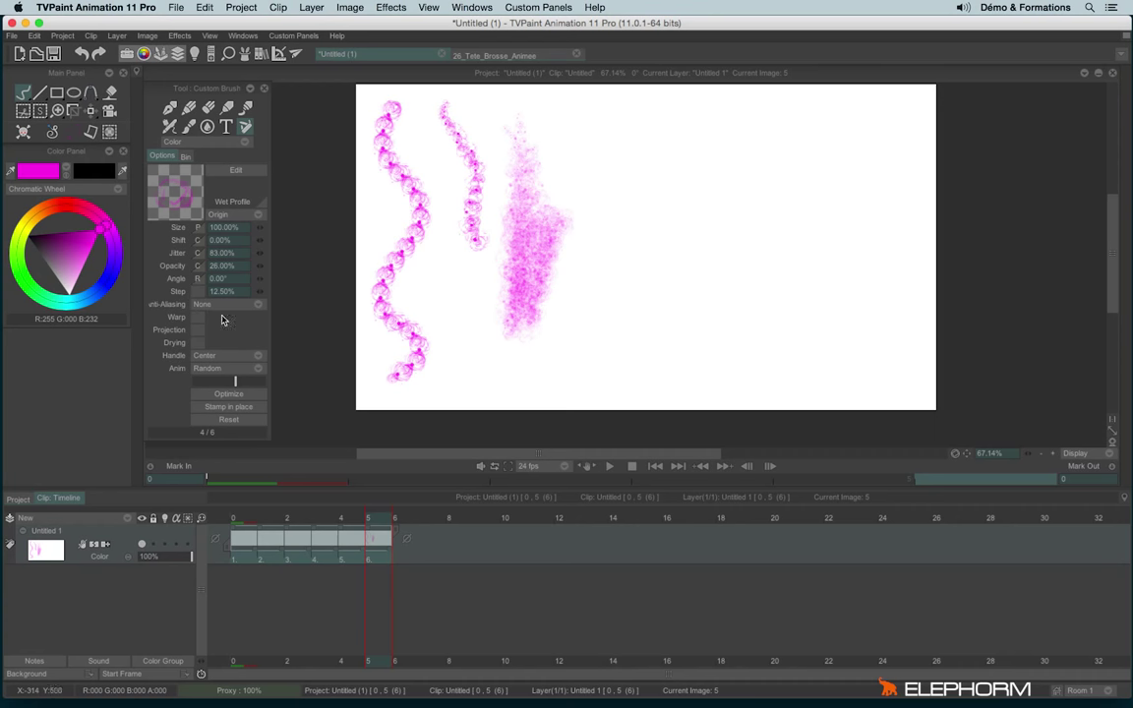
# Build up a dense slanted stroke and new lobe on the right, then switch to 26_Tete_Brosse_Animee.
pyautogui.moveTo(605, 167); pyautogui.dragTo(582, 305)
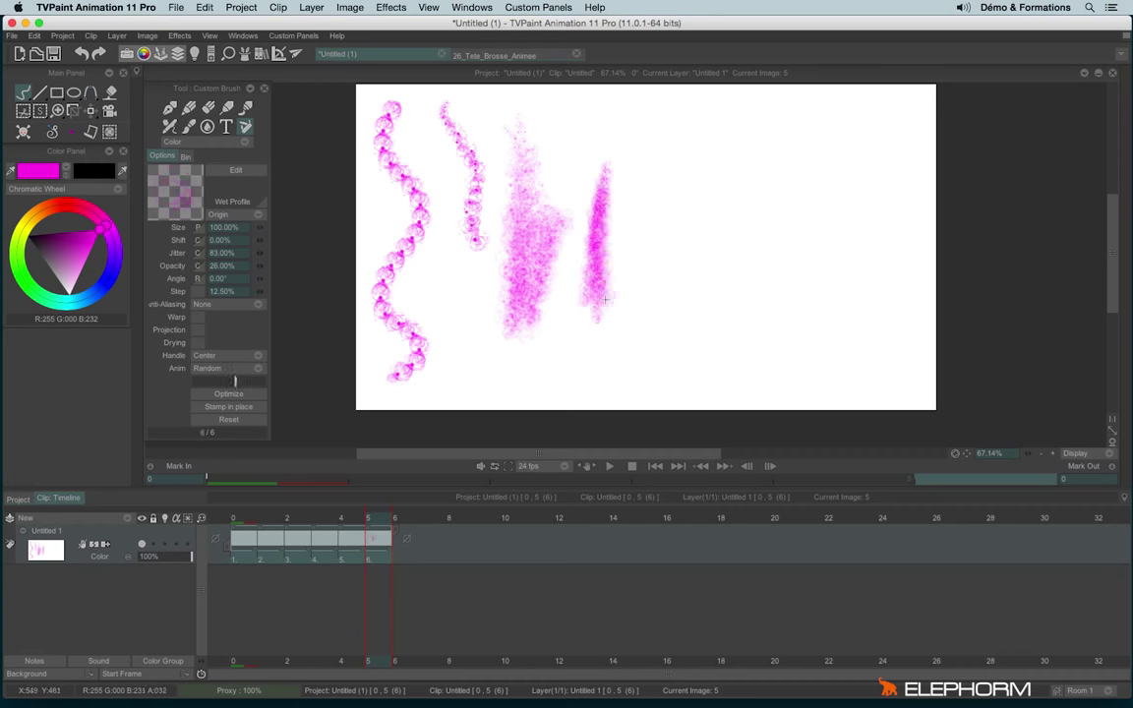
pyautogui.moveTo(608, 279); pyautogui.dragTo(615, 278)
pyautogui.scroll(3, 612, 236)
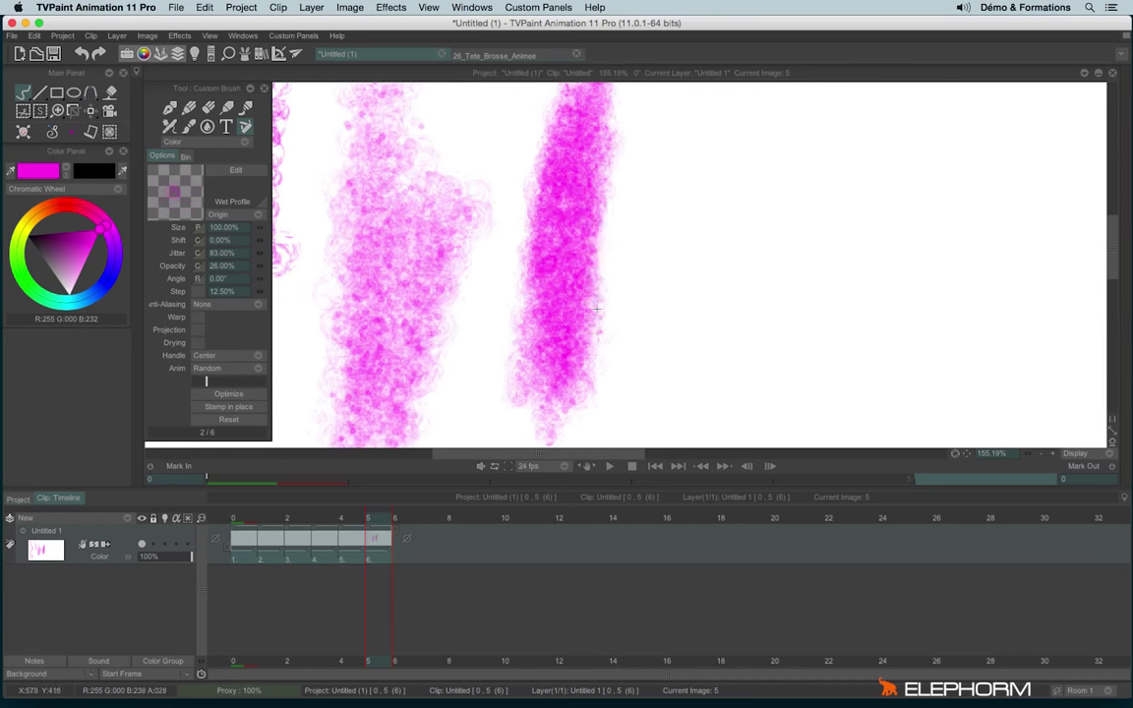
pyautogui.moveTo(640, 199)
pyautogui.mouseDown()
pyautogui.moveTo(694, 187)
pyautogui.moveTo(709, 202)
pyautogui.moveTo(659, 286)
pyautogui.moveTo(650, 336)
pyautogui.moveTo(615, 379)
pyautogui.moveTo(566, 325)
pyautogui.moveTo(600, 266)
pyautogui.mouseUp()
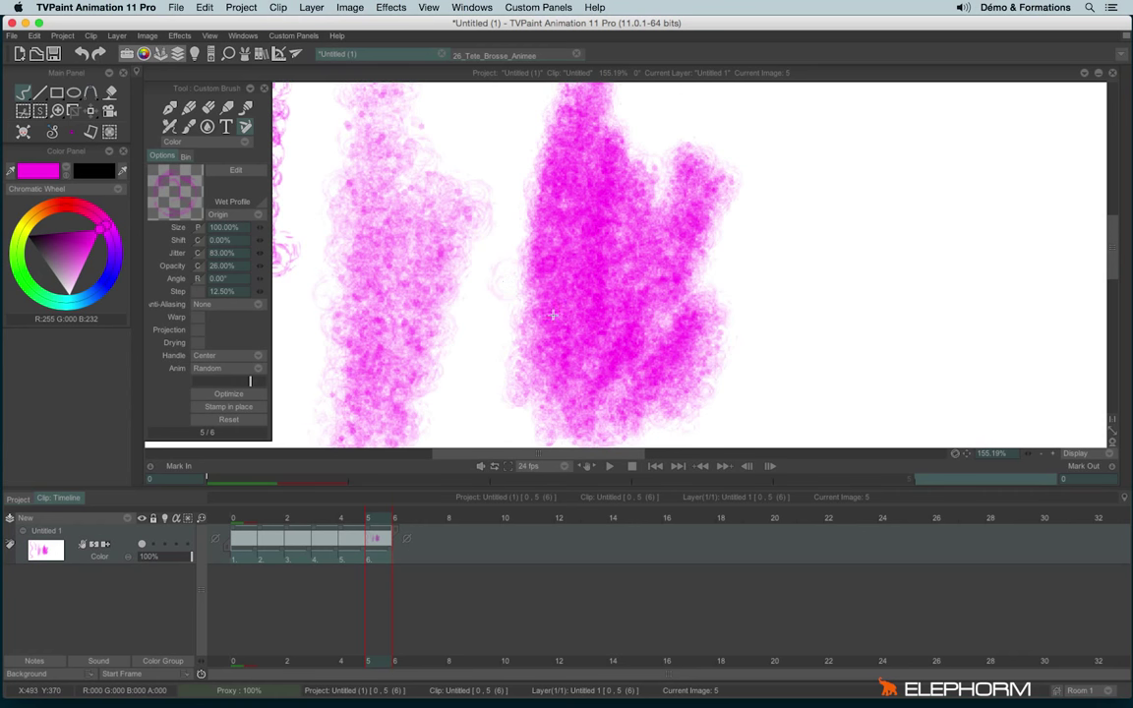
pyautogui.scroll(-3, 507, 281)
pyautogui.scroll(1, 502, 287)
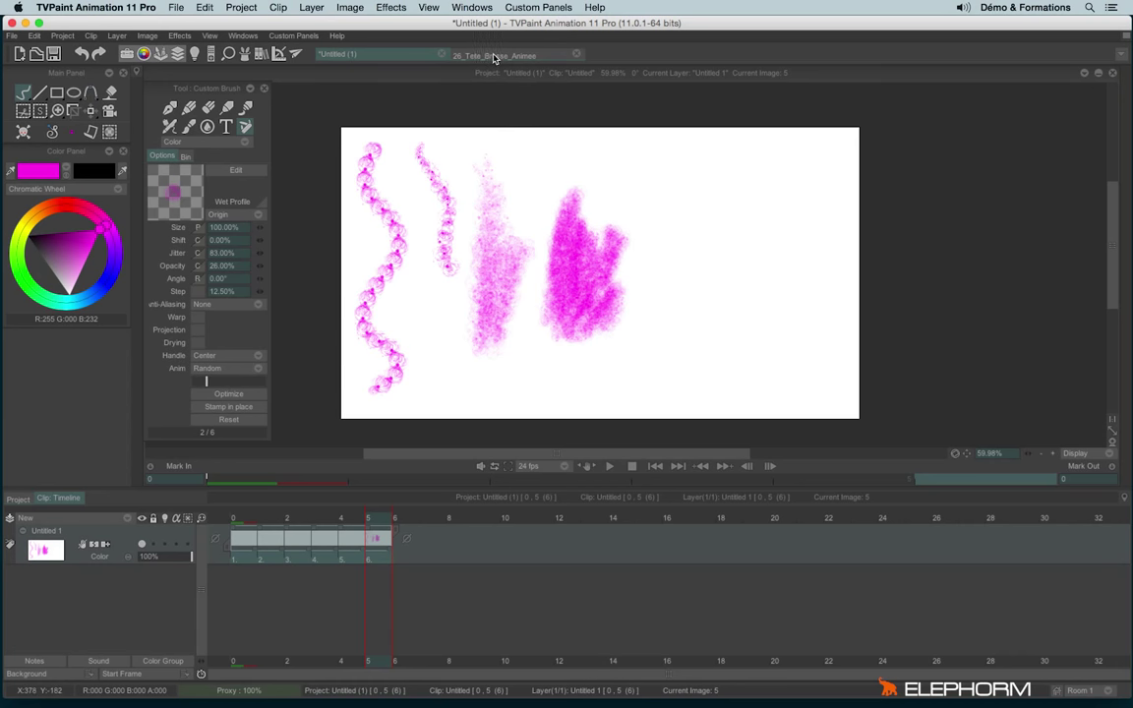
pyautogui.click(495, 56)
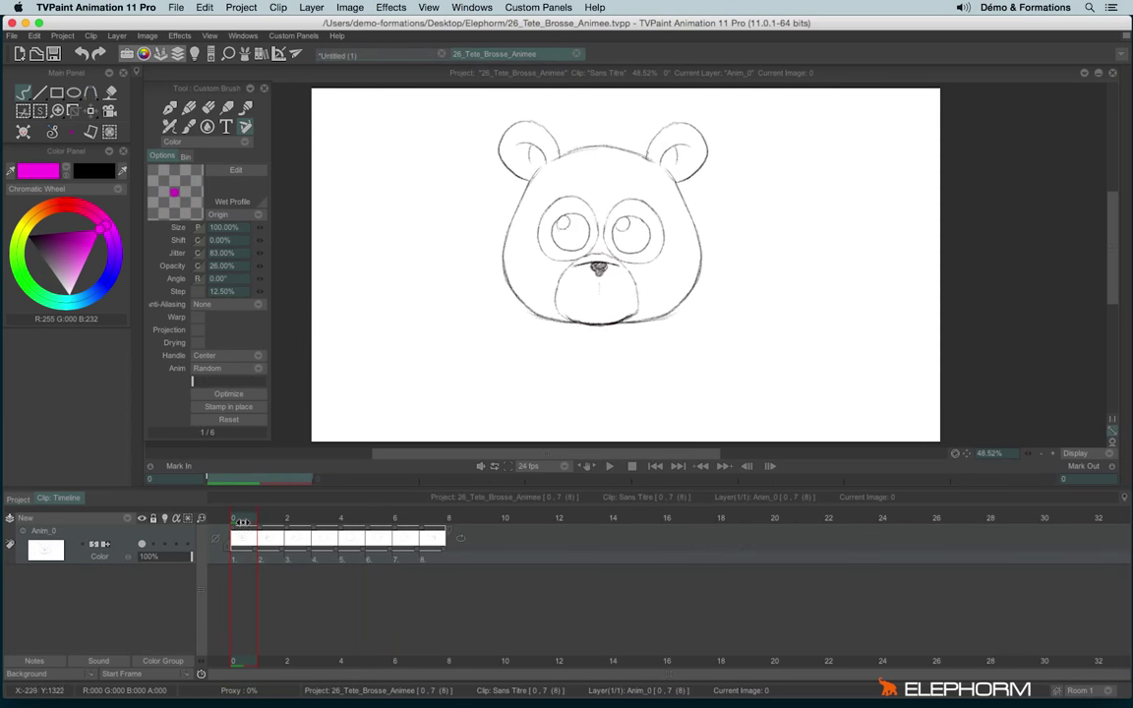
# Select all eight bear-head images and cut the whole head out as an AnimBrush.
pyautogui.moveTo(242, 521)
pyautogui.mouseDown()
pyautogui.moveTo(438, 535)
pyautogui.moveTo(234, 538)
pyautogui.mouseUp()
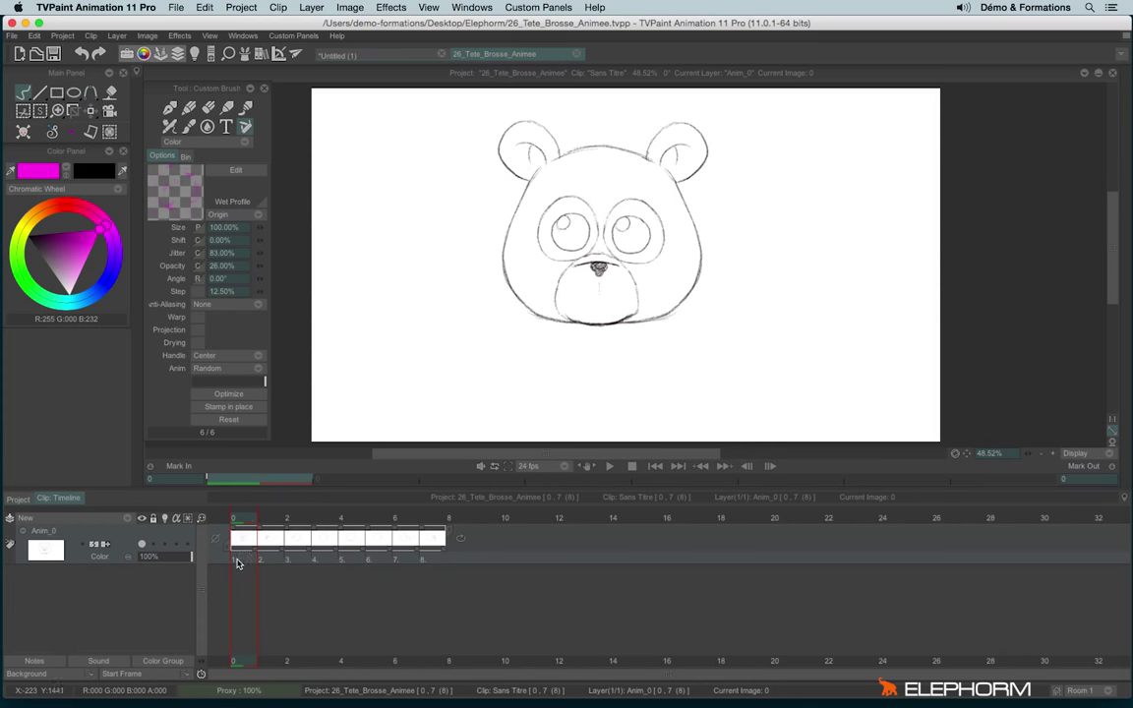
pyautogui.moveTo(237, 562); pyautogui.dragTo(423, 571)
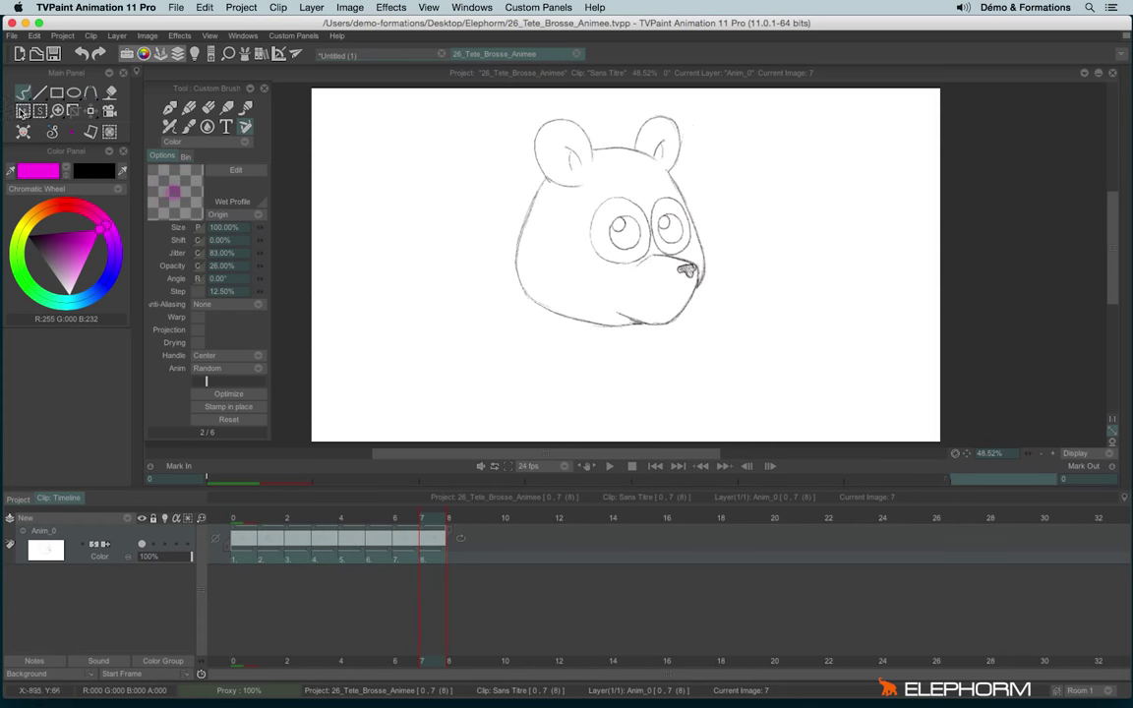
pyautogui.click(22, 111)
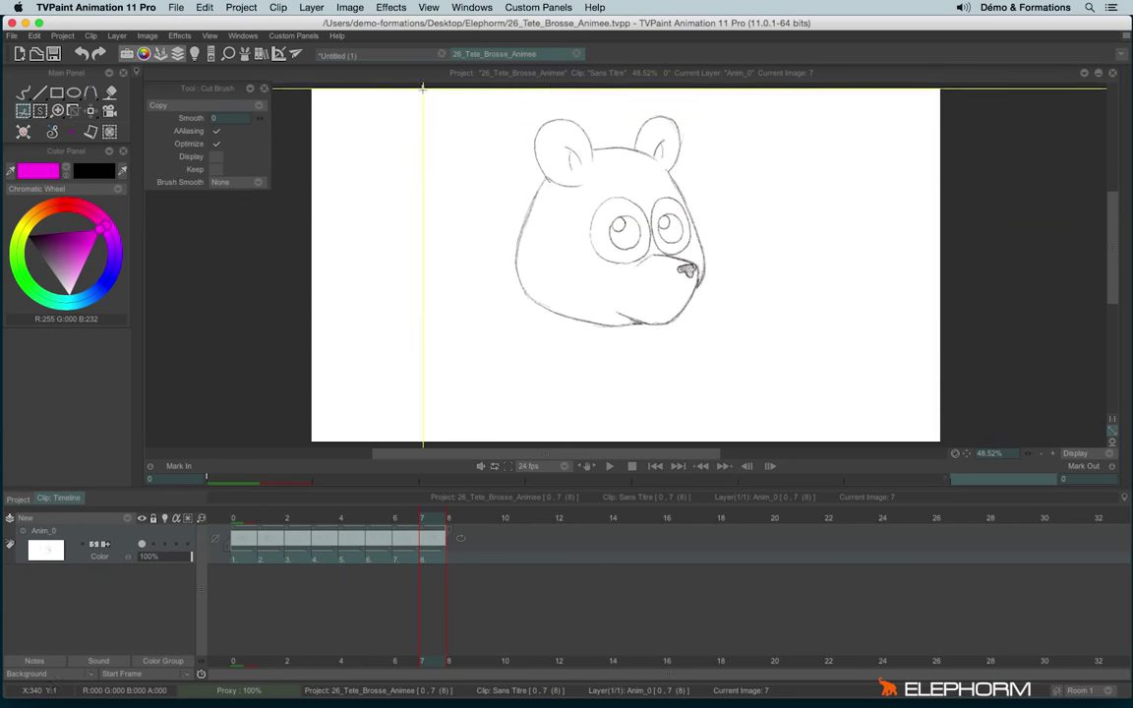
pyautogui.moveTo(423, 89)
pyautogui.mouseDown()
pyautogui.moveTo(759, 405)
pyautogui.moveTo(782, 392)
pyautogui.mouseUp()
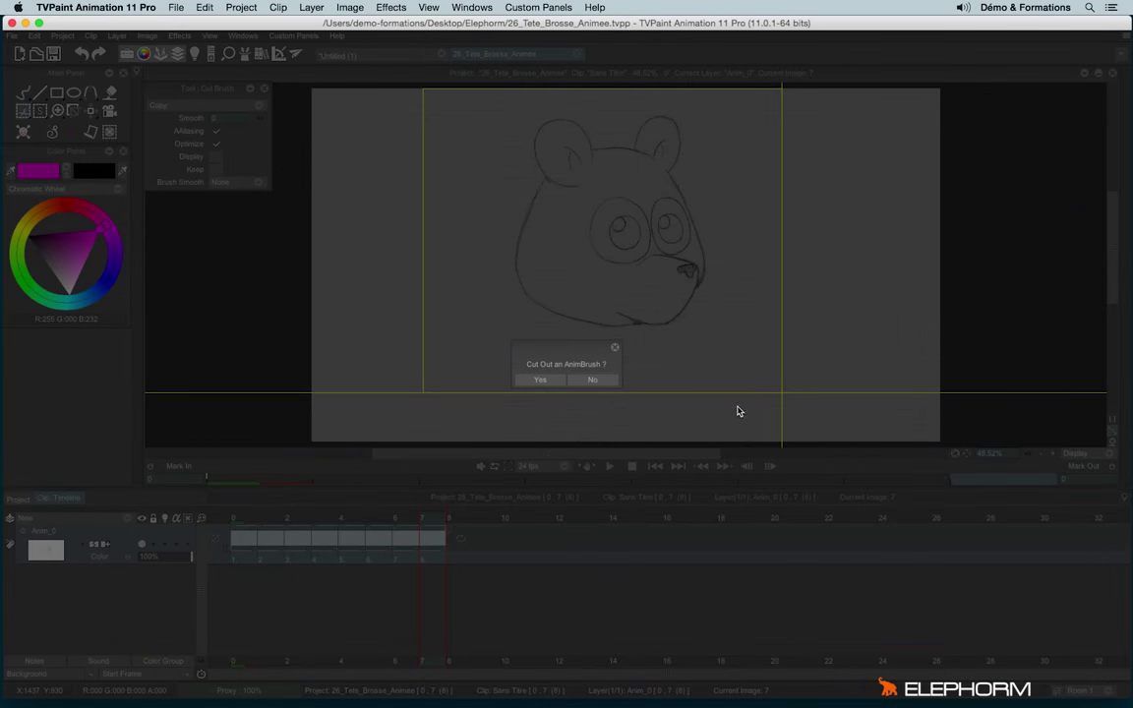
pyautogui.click(542, 381)
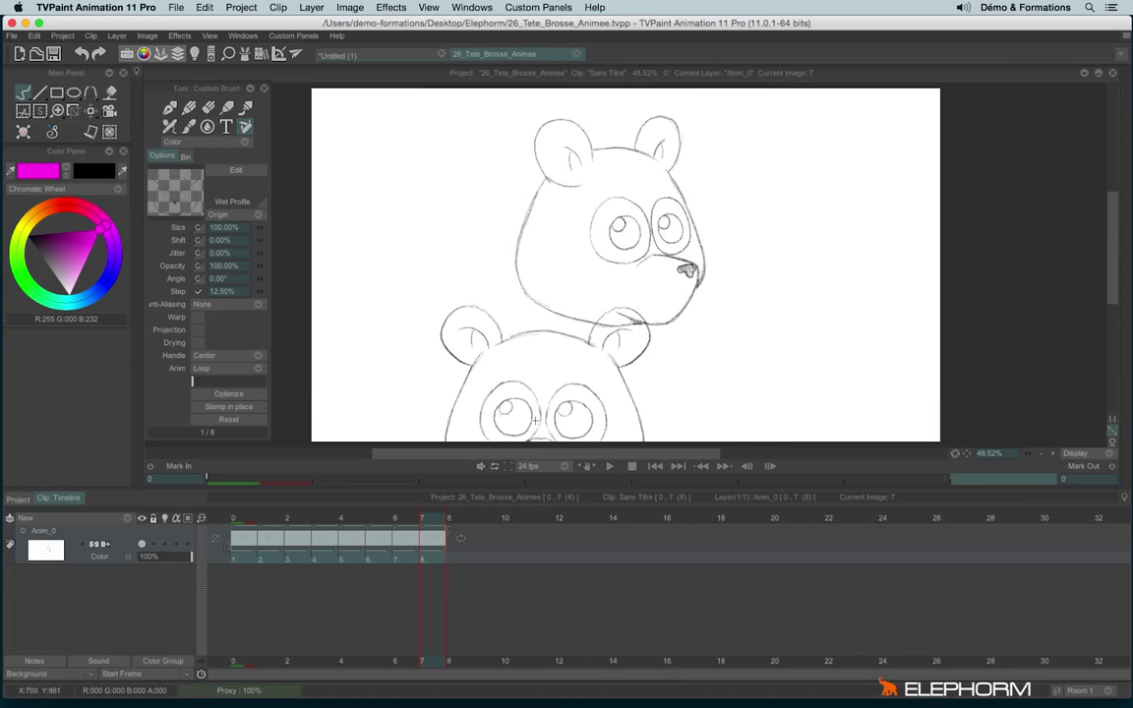
# In Untitled (1), clear image 5 and scrub the bear brush back to frame 1.
pyautogui.click(343, 55)
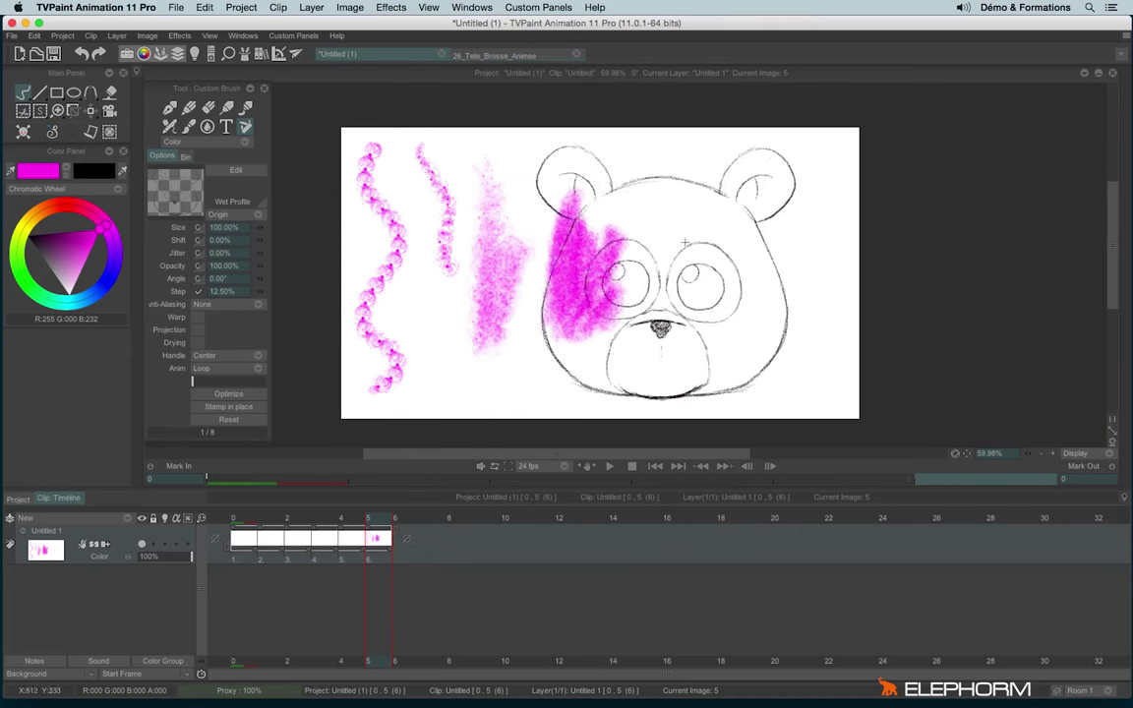
pyautogui.press('BackSpace')
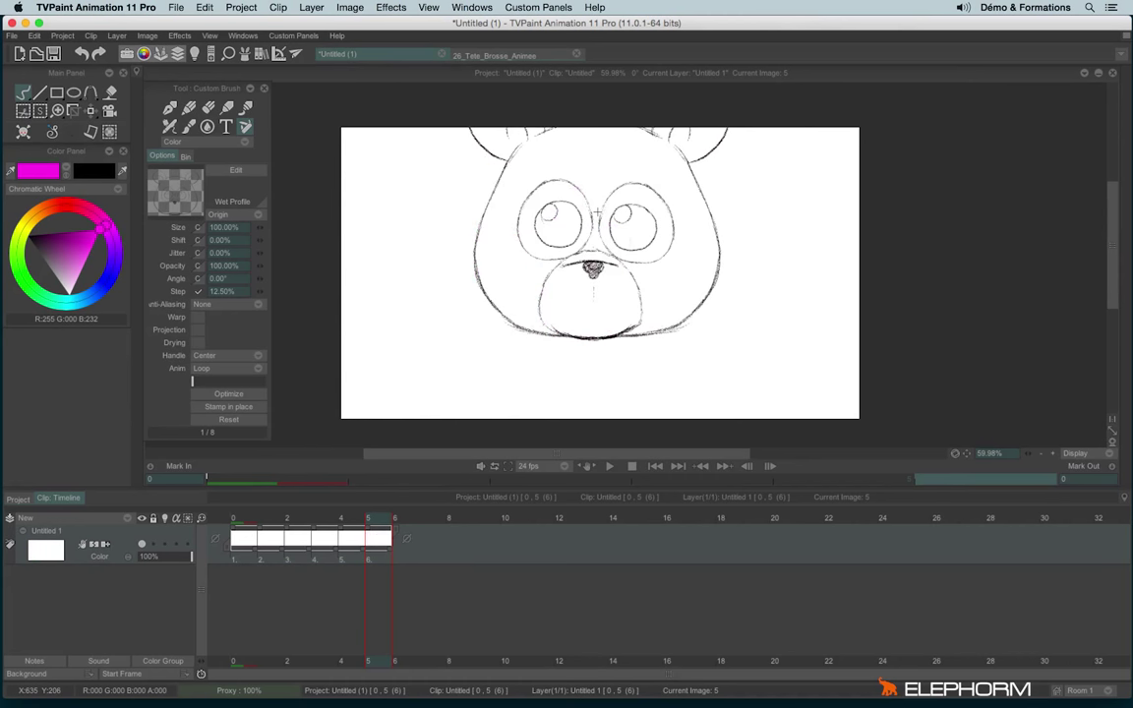
pyautogui.moveTo(197, 386); pyautogui.dragTo(222, 384)
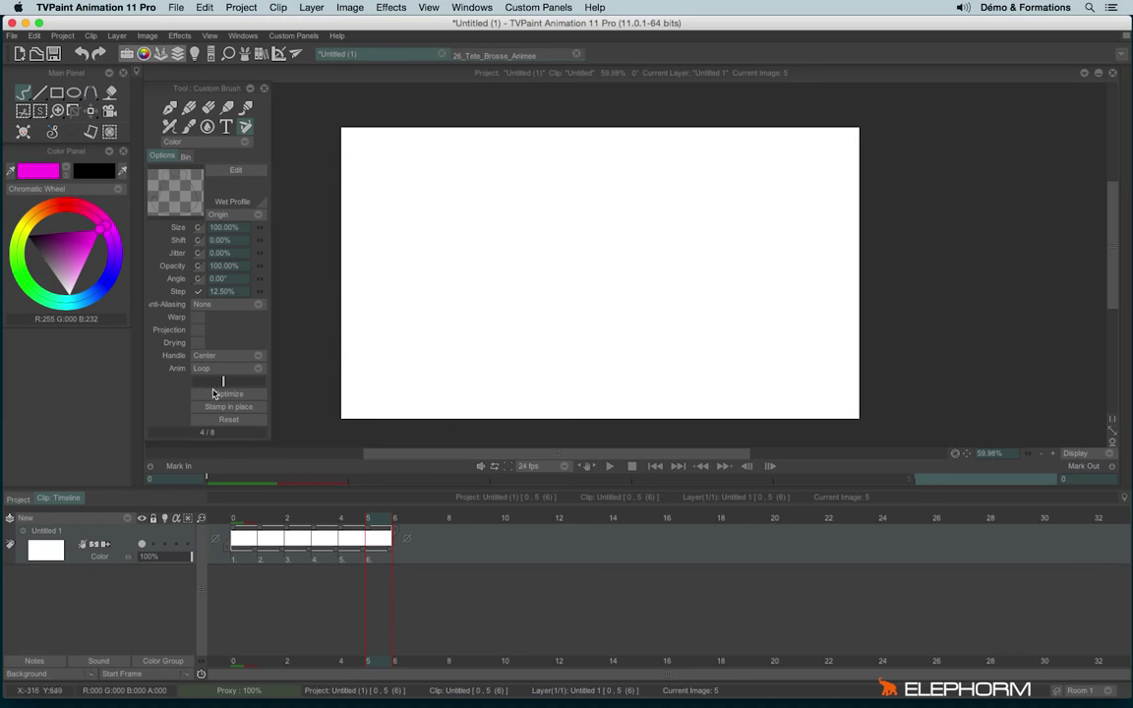
pyautogui.moveTo(222, 382); pyautogui.dragTo(182, 384)
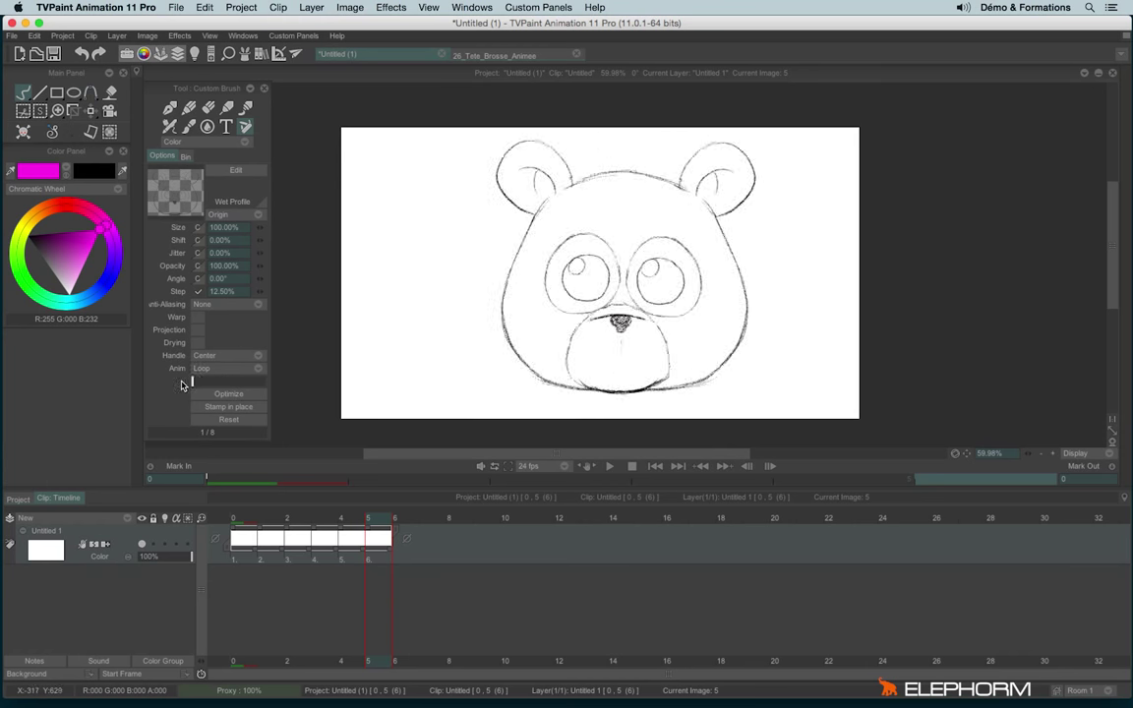
# Return to image 0, scale the bear brush to 25.85%, and stamp it there.
pyautogui.moveTo(241, 540); pyautogui.dragTo(349, 553)
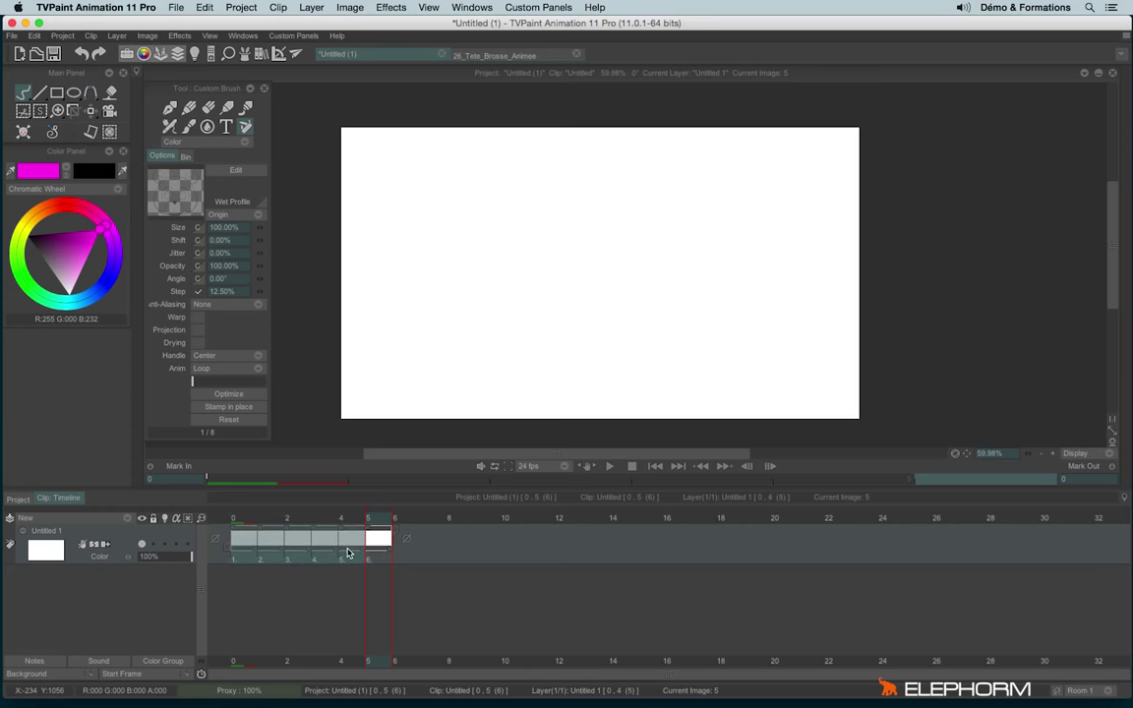
pyautogui.click(362, 541)
pyautogui.press('Escape')
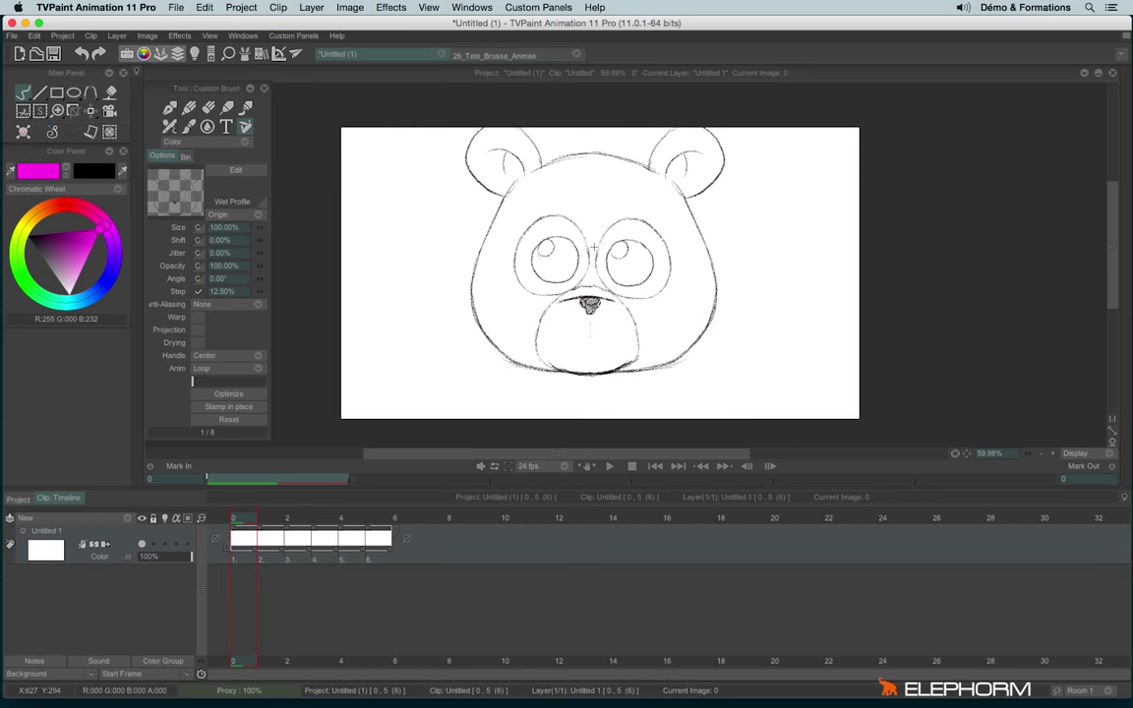
pyautogui.moveTo(388, 106)
pyautogui.mouseDown()
pyautogui.moveTo(544, 298)
pyautogui.moveTo(705, 373)
pyautogui.moveTo(446, 154)
pyautogui.moveTo(652, 325)
pyautogui.moveTo(473, 185)
pyautogui.mouseUp()
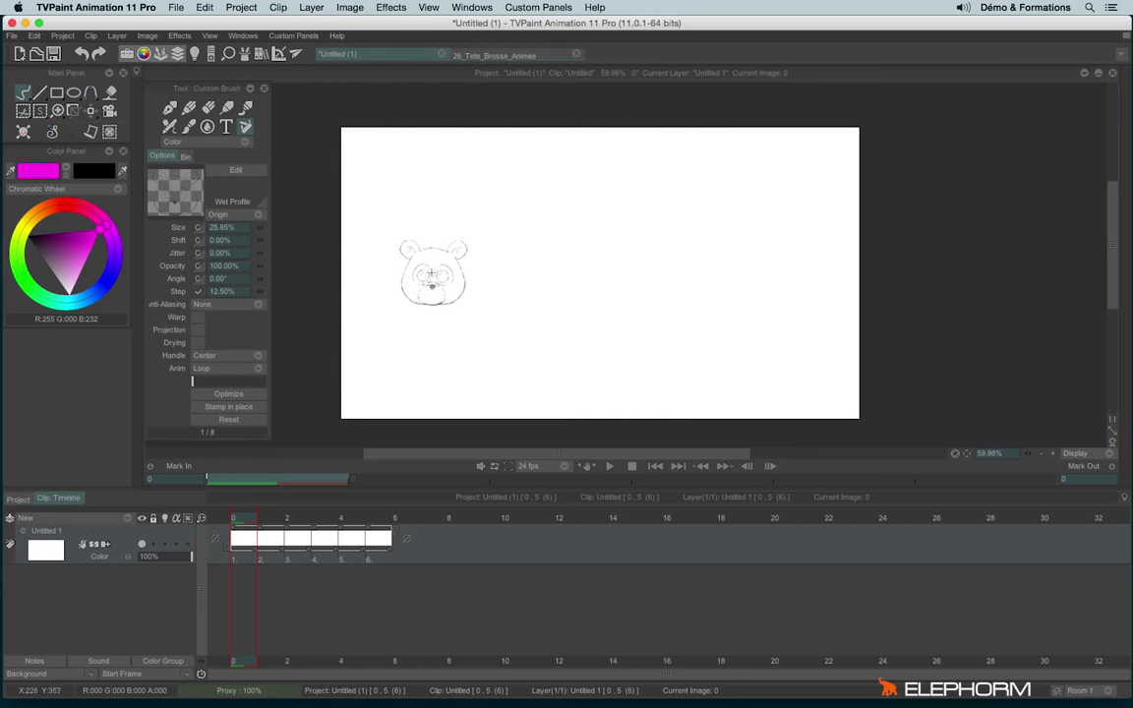
pyautogui.click(264, 542)
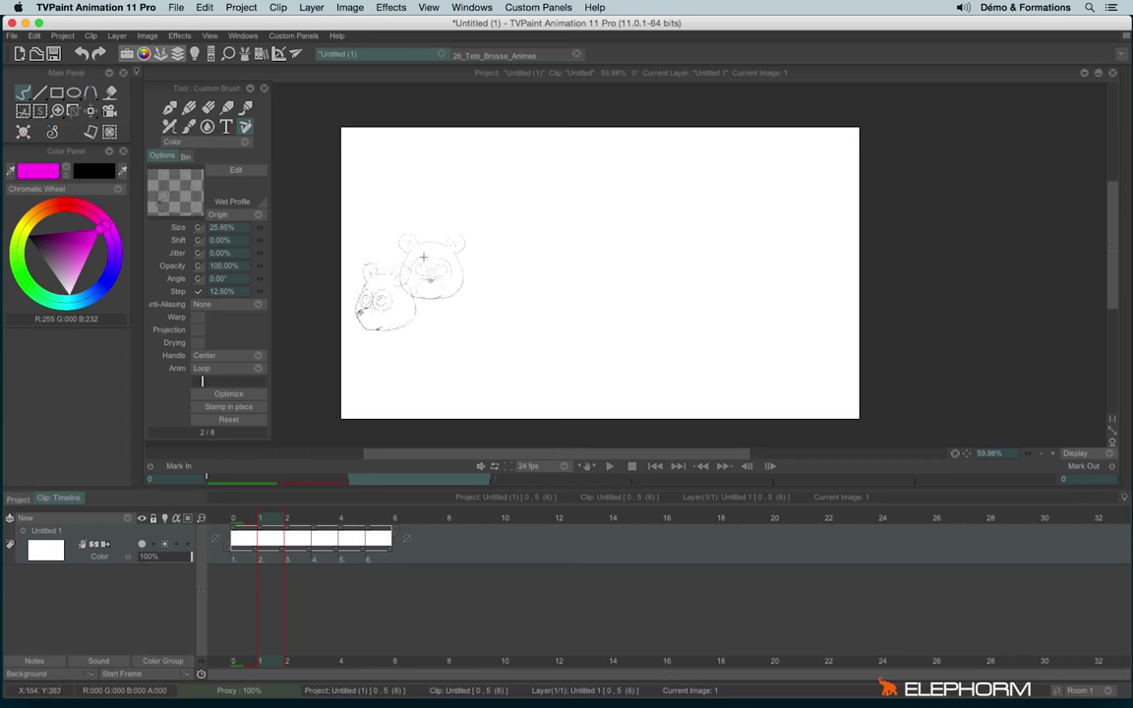
# Flip the bear brush on X and Y, rotate it to -10.23°, and stamp image 1.
pyautogui.scroll(4, 406, 281)
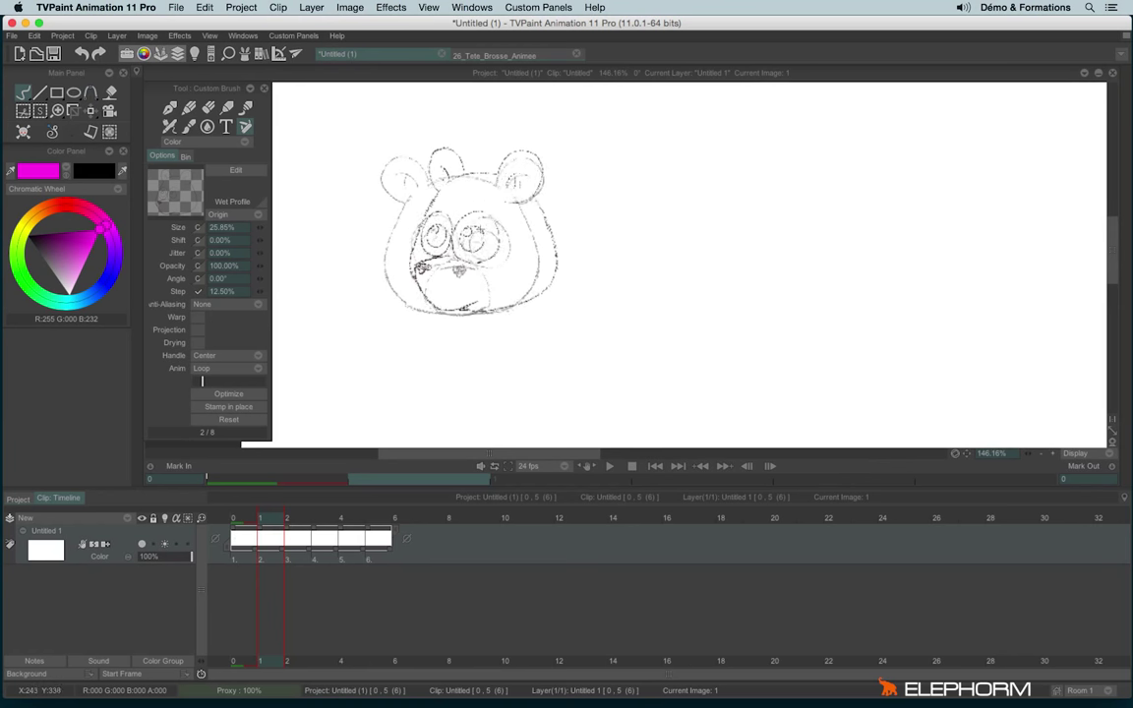
pyautogui.press('x')
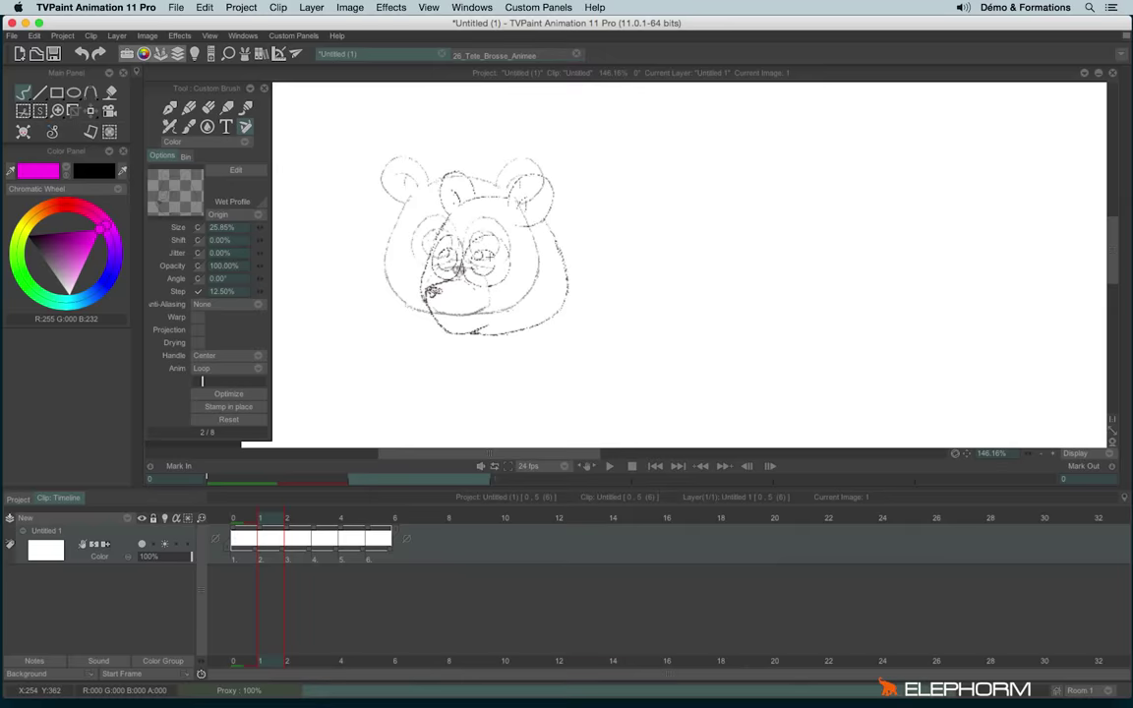
pyautogui.press('y')
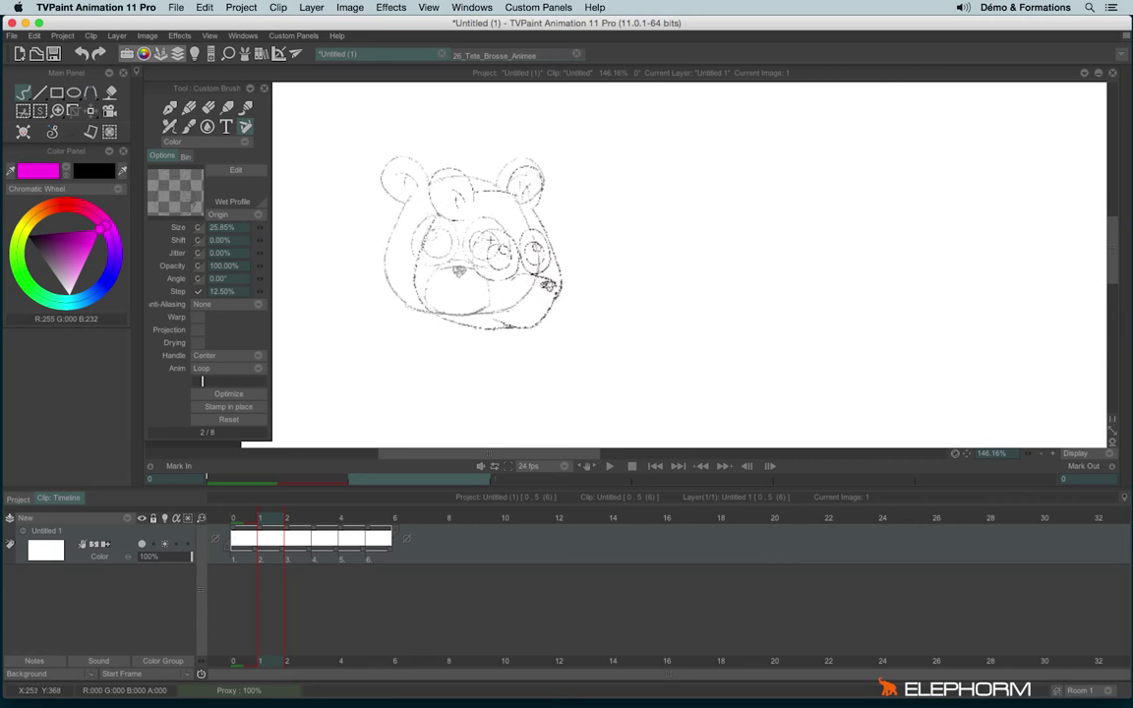
pyautogui.press('c')
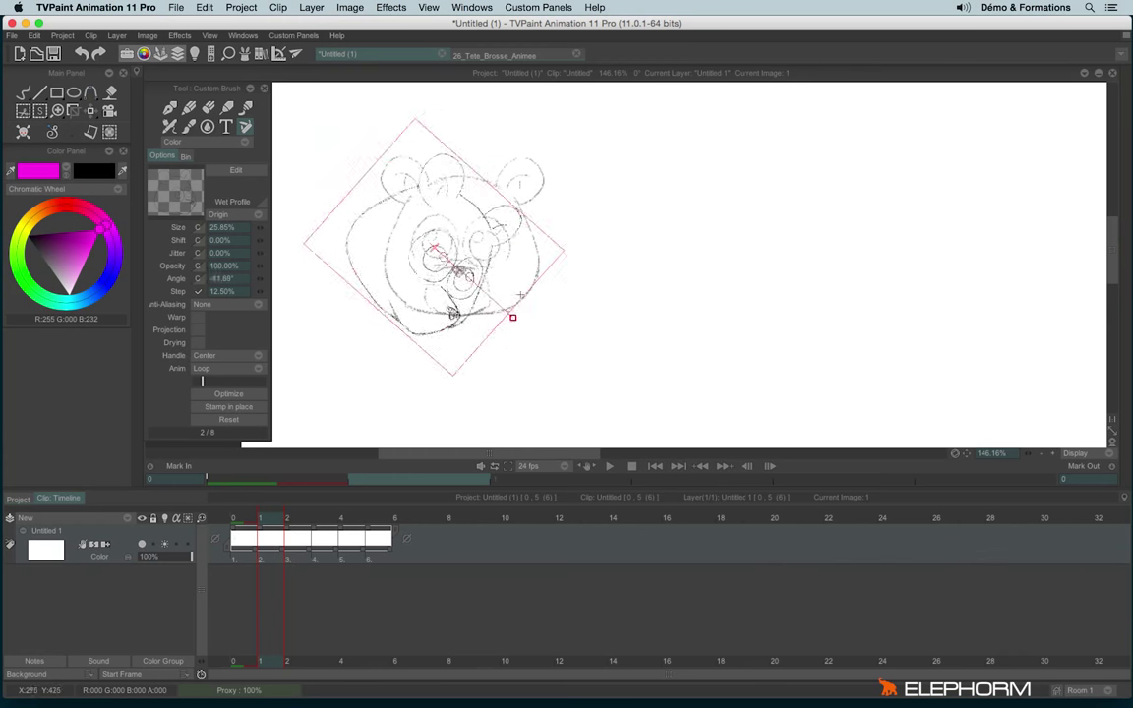
pyautogui.click(512, 317)
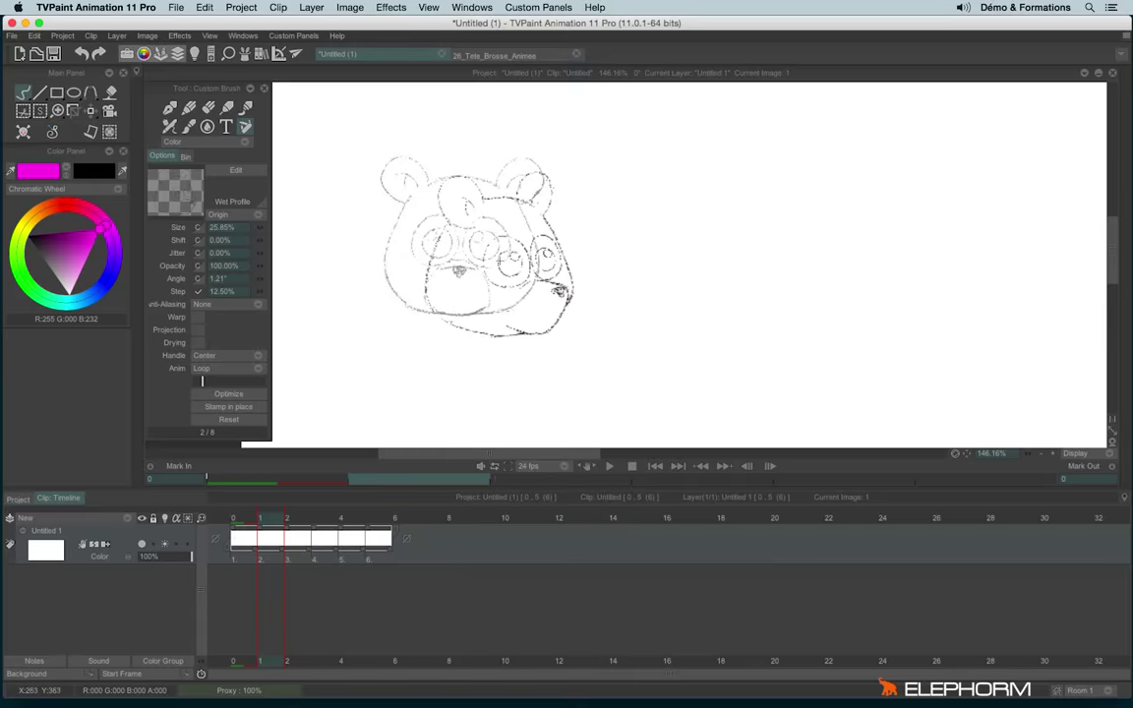
pyautogui.press('c')
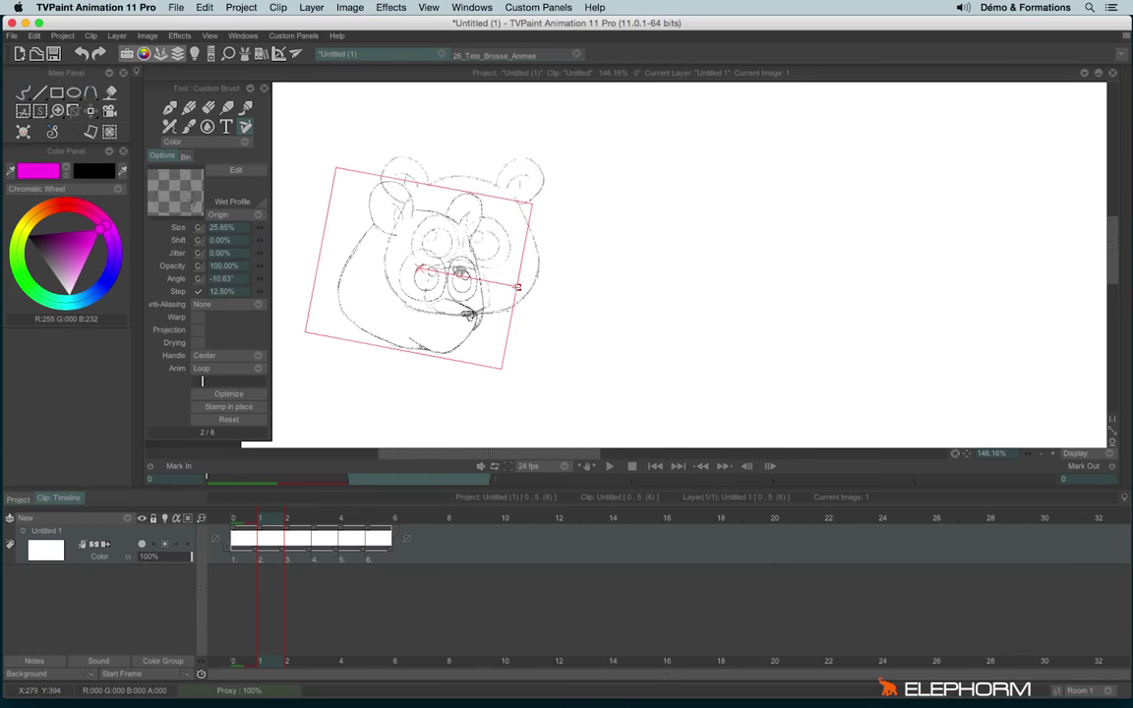
pyautogui.click(490, 247)
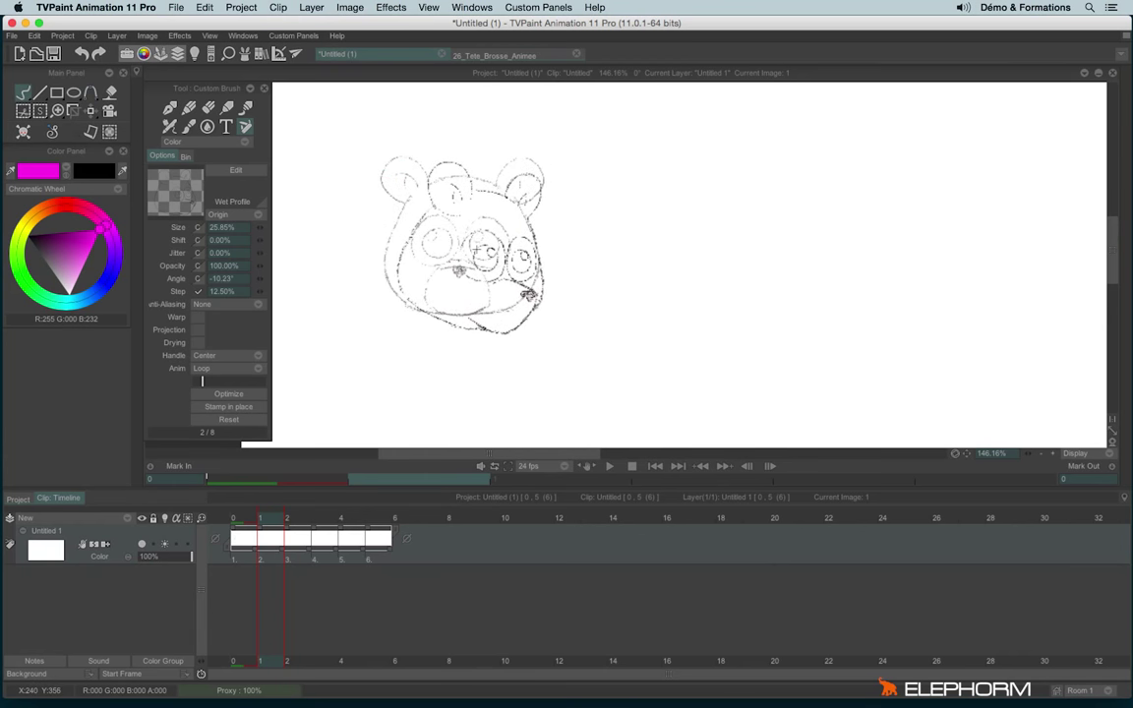
pyautogui.click(297, 521)
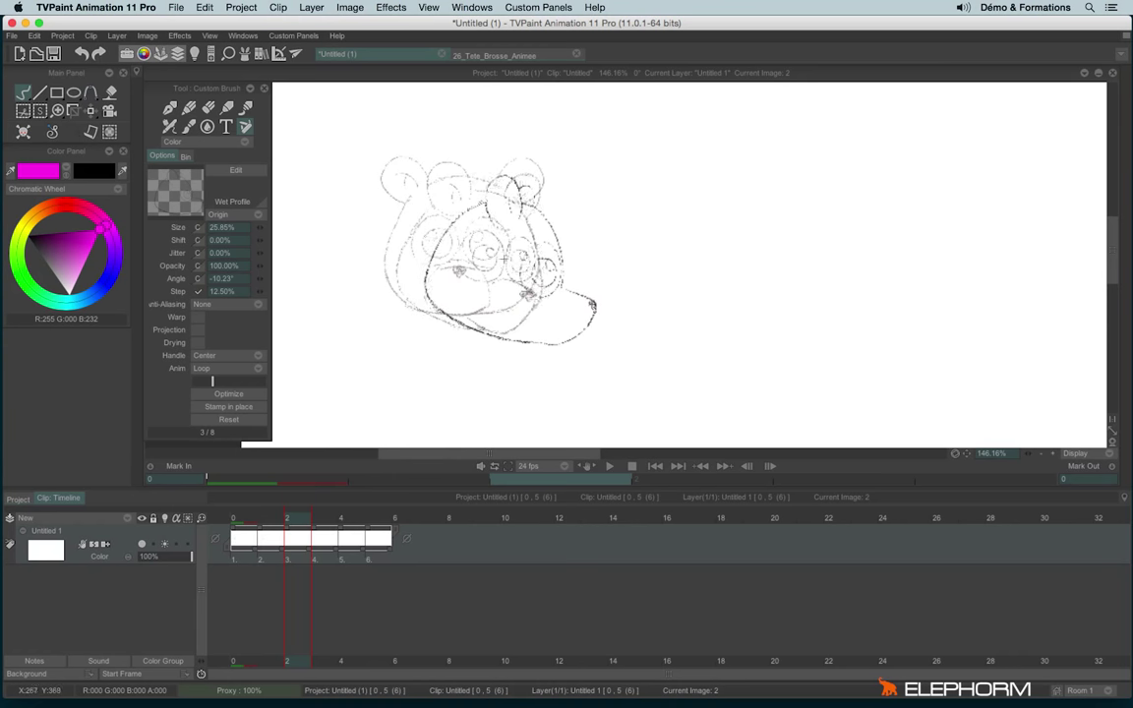
# Tilt the bear brush to -33.22° and advance to the next image.
pyautogui.press('c')
pyautogui.click(492, 273)
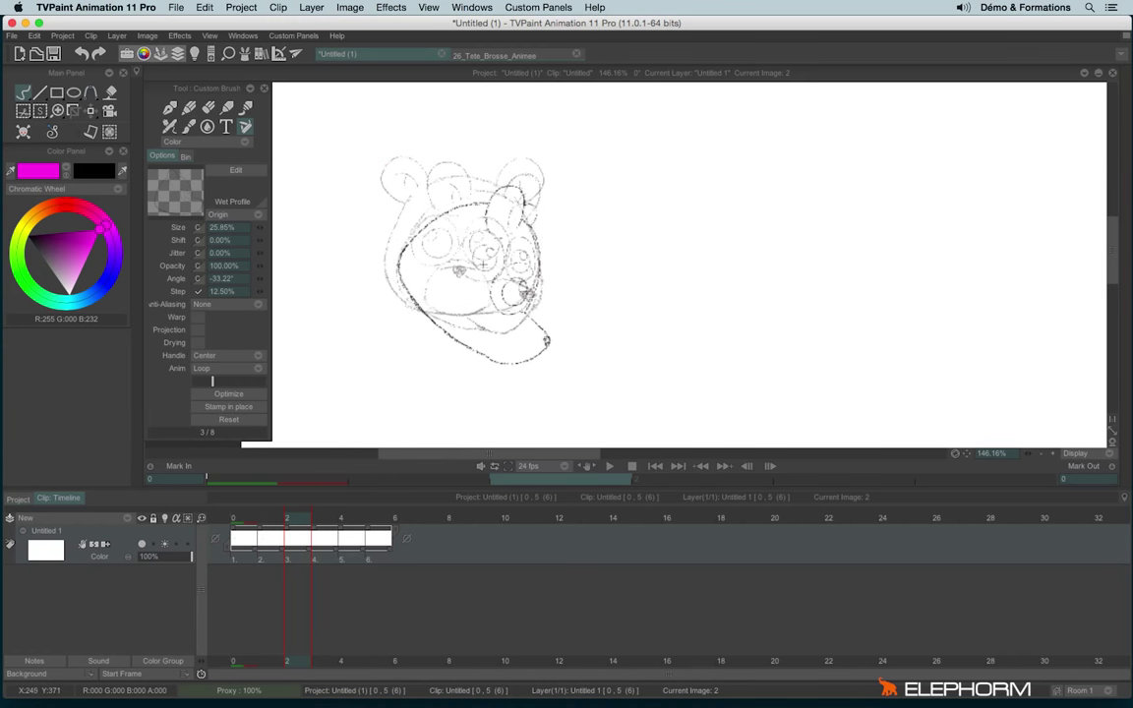
pyautogui.press('Right')
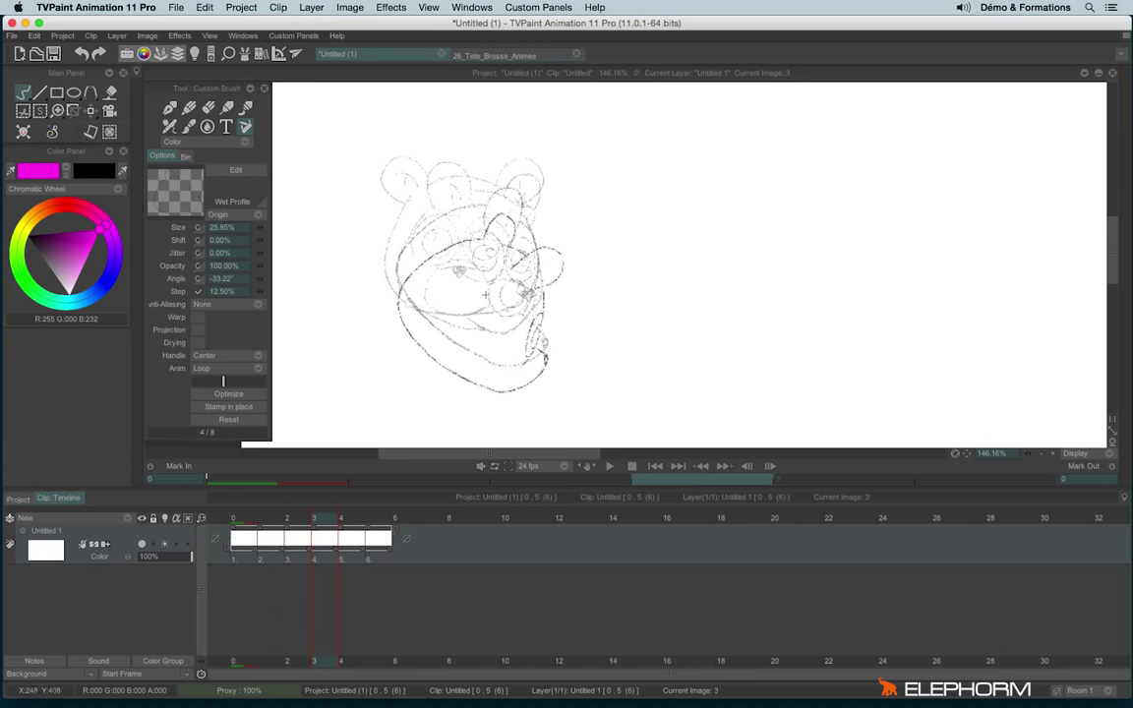